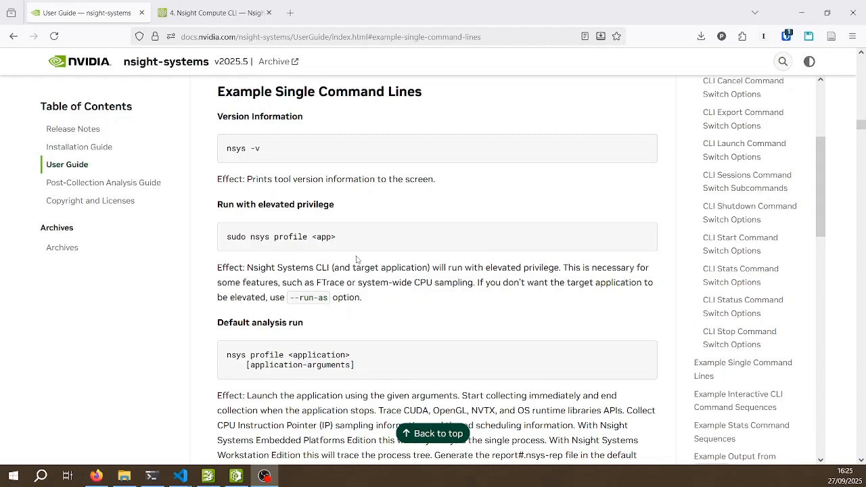
Review the matMulKernel code of matmul.cu in VS Code and the nsys profile <app> command in the Nsight Systems user guide in Firefox
mouse_move(180, 475)
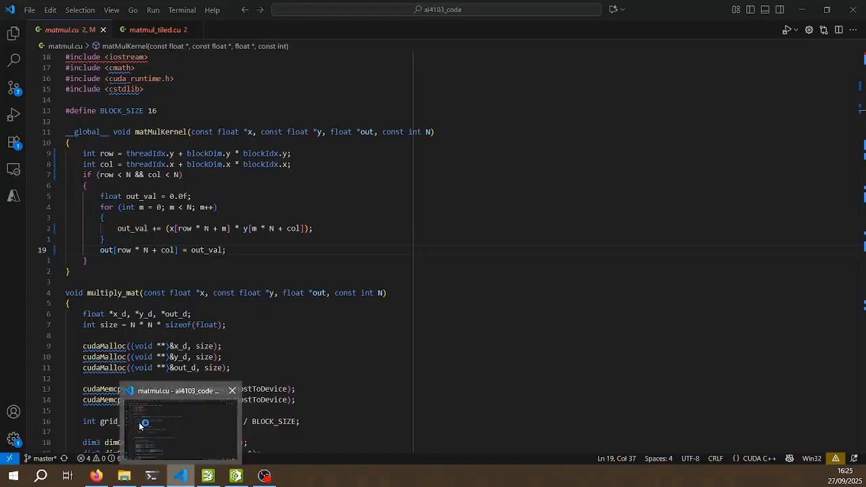
click(147, 419)
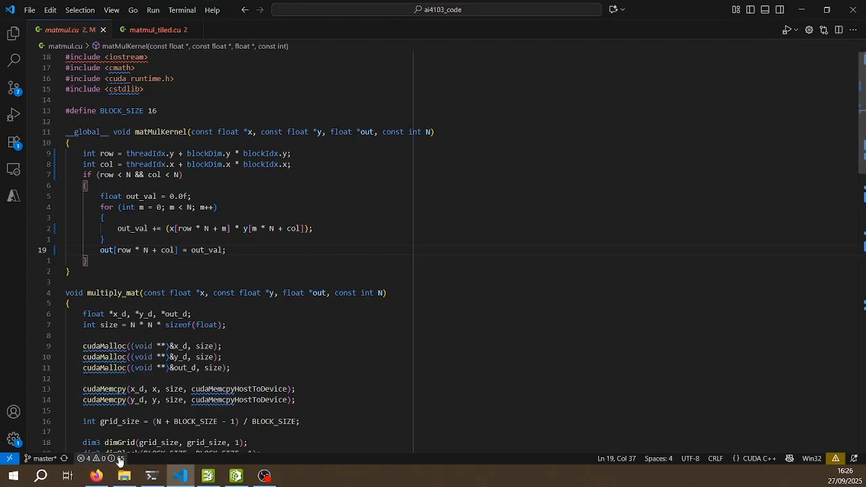
click(97, 475)
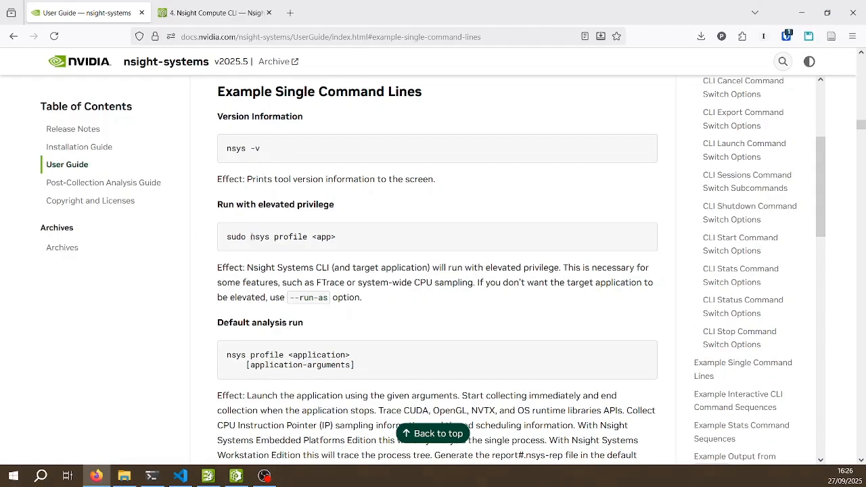
drag(251, 237, 336, 237)
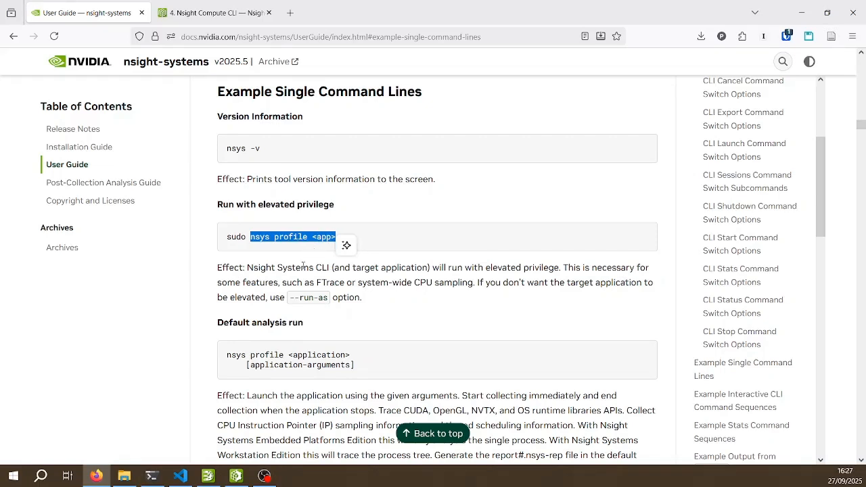
click(299, 241)
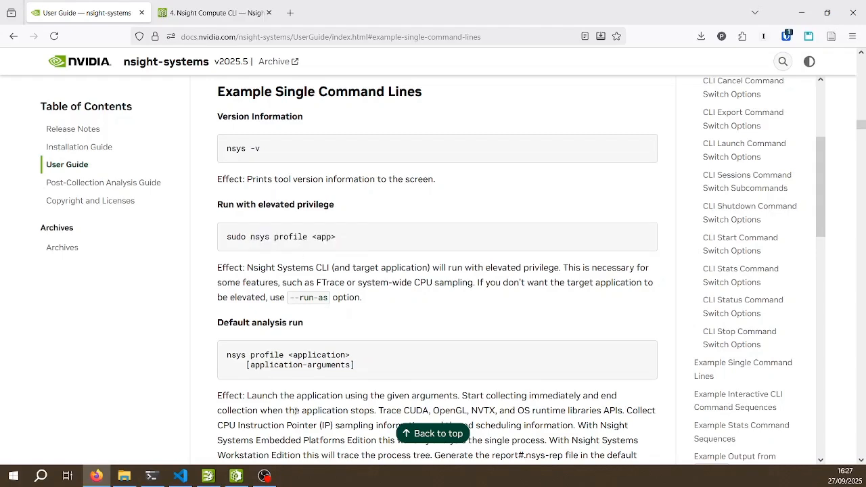
View the naive report timeline in Nsight Systems and the tiled kernel source in matmul_tiled.cu in VS Code
click(209, 477)
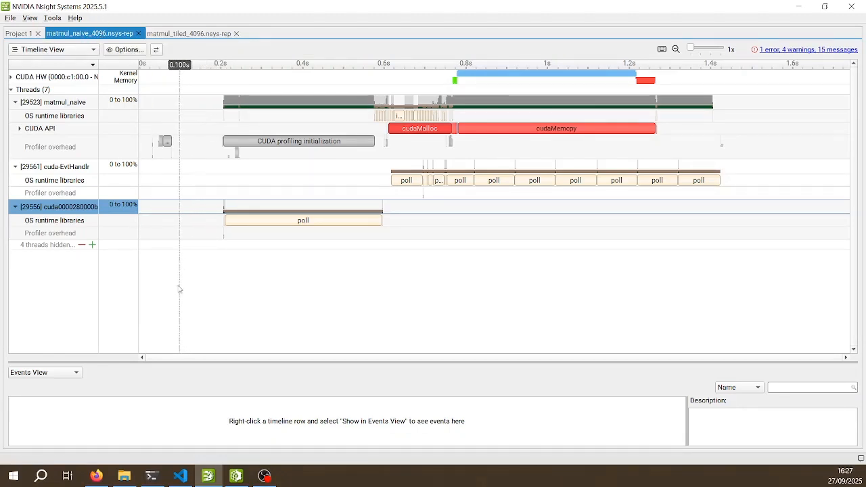
click(180, 476)
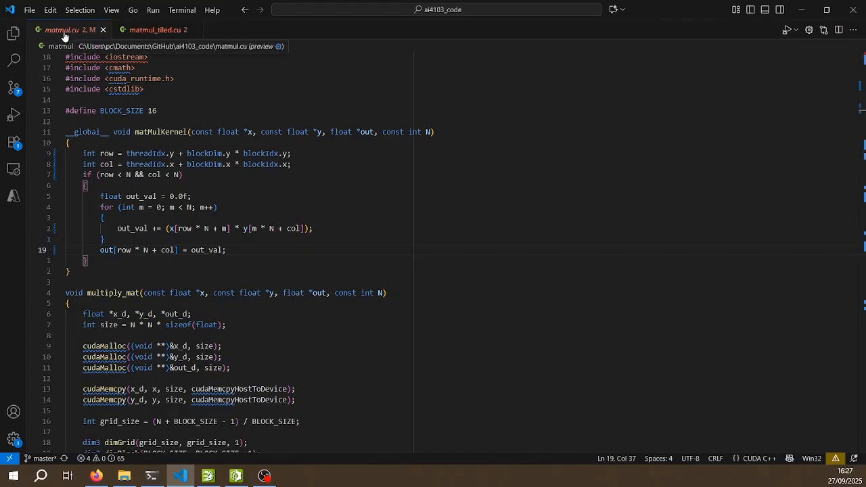
click(143, 30)
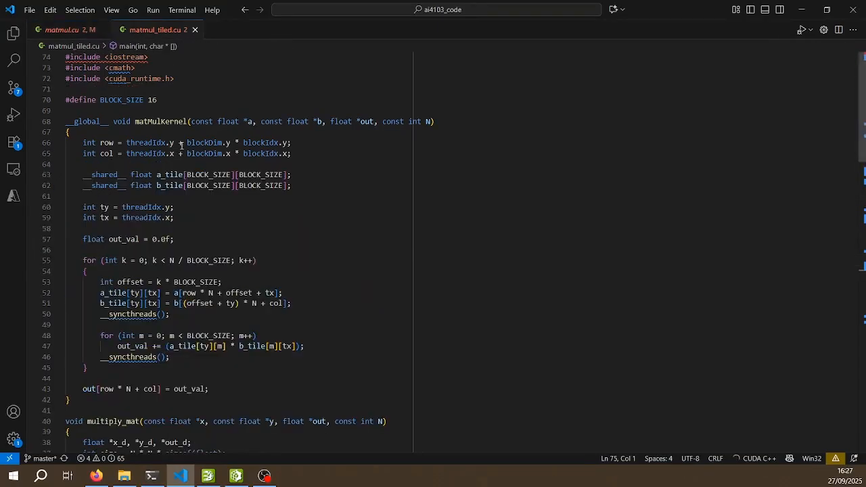
click(802, 10)
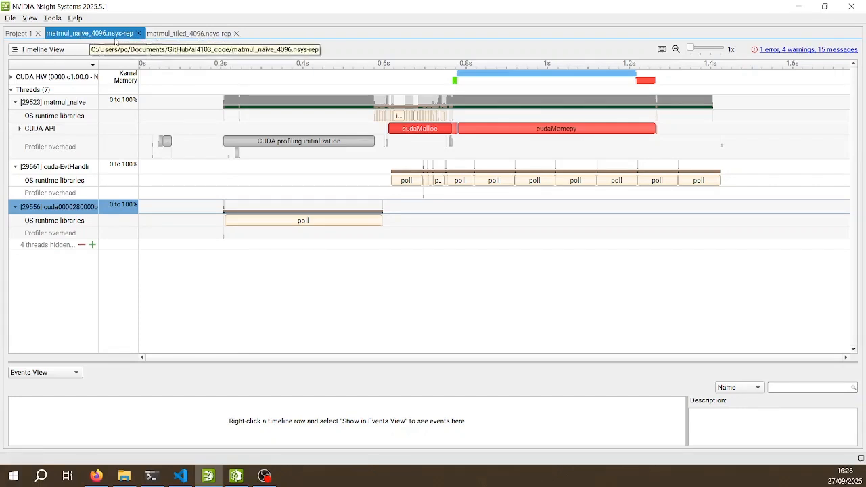
Compare the matmul_tiled_4096 and matmul_naive_4096 report timelines, including the CUDA API calls of the naive run
click(179, 34)
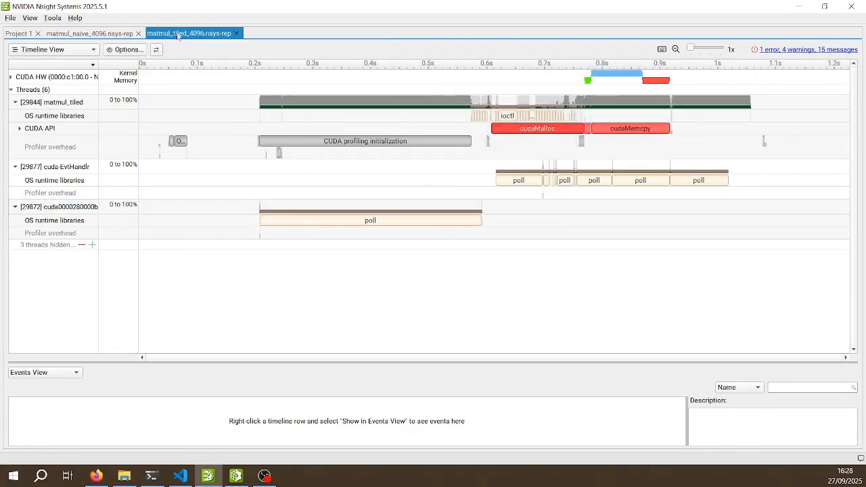
click(112, 34)
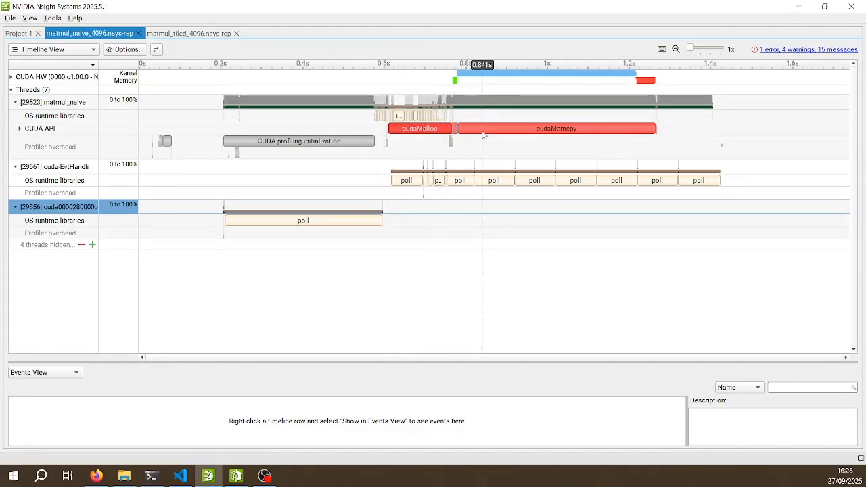
mouse_move(480, 133)
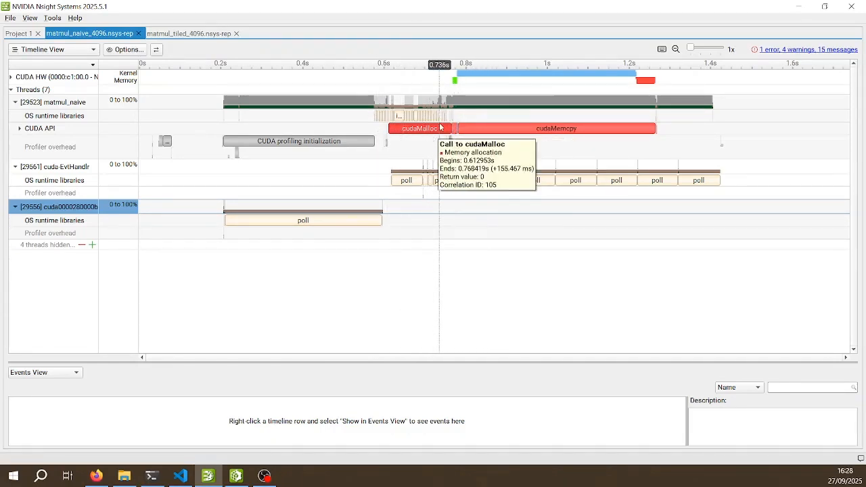
In VS Code, highlight the cudaMalloc calls and the host-to-device cudaMemcpy calls in the multiply_mat function of matmul_tiled.cu
click(180, 476)
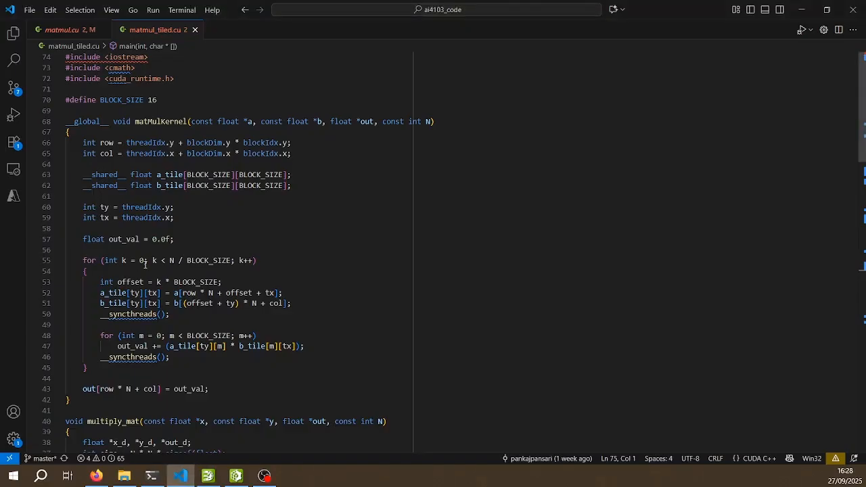
scroll(142, 268, down, 10)
drag(68, 192, 71, 225)
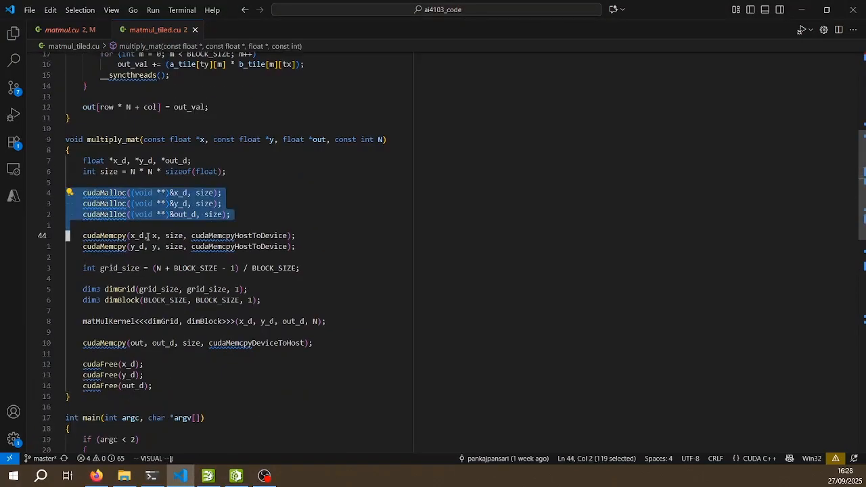
key(j)
key(j)
key(j)
Clear the selection and walk through multiply_mat from the grid size past the matMulKernel launch to the device-to-host copy
key(j)
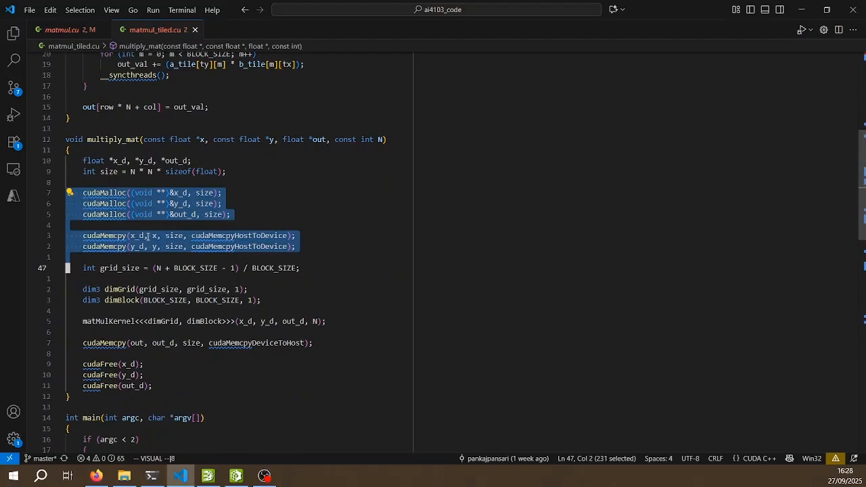
key(Escape)
key(j)
key(j)
key(j)
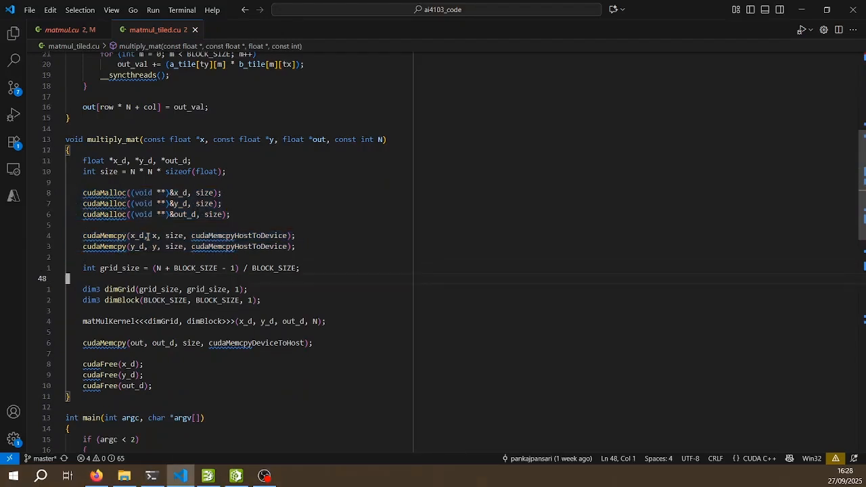
key(j)
key(j)
key(j)
key(j)
key(k)
key(k)
key(k)
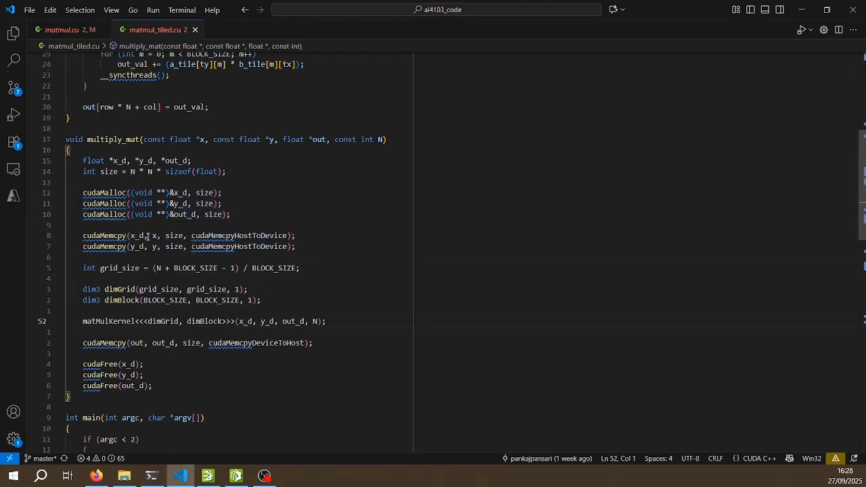
key(j)
key(j)
key(j)
key(j)
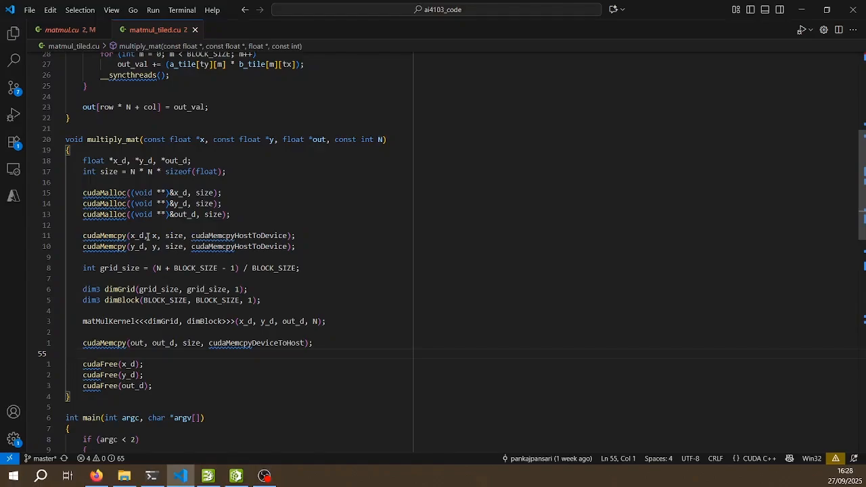
In Nsight Systems, inspect the cudaMalloc call of the naive run and zoom into an about 778 ms range spanning cudaMalloc and cudaMemcpy
click(207, 475)
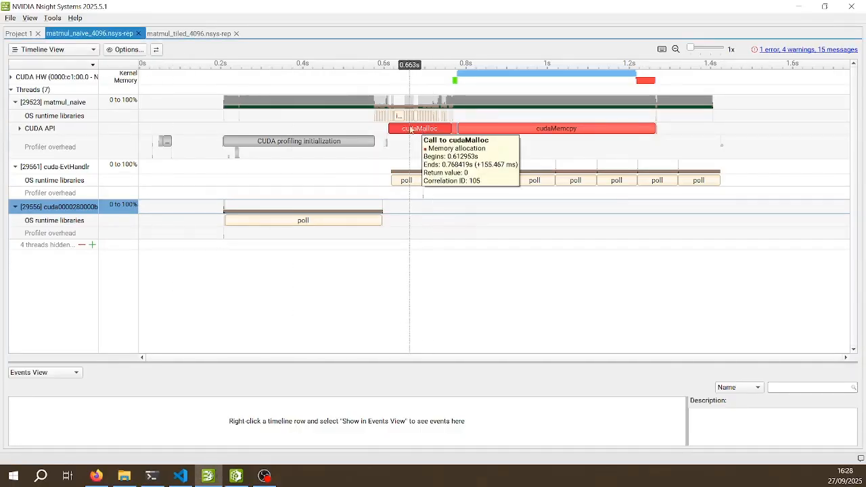
mouse_move(484, 124)
mouse_move(435, 134)
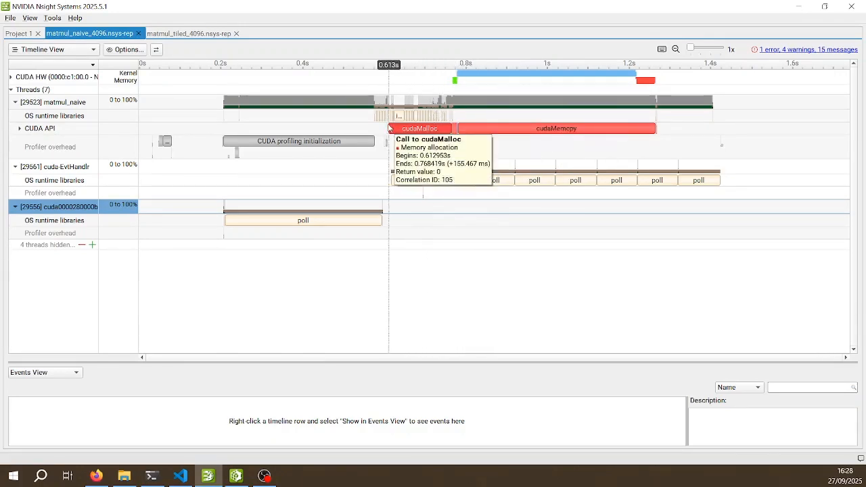
mouse_move(380, 121)
drag(364, 121, 682, 124)
right_click(542, 142)
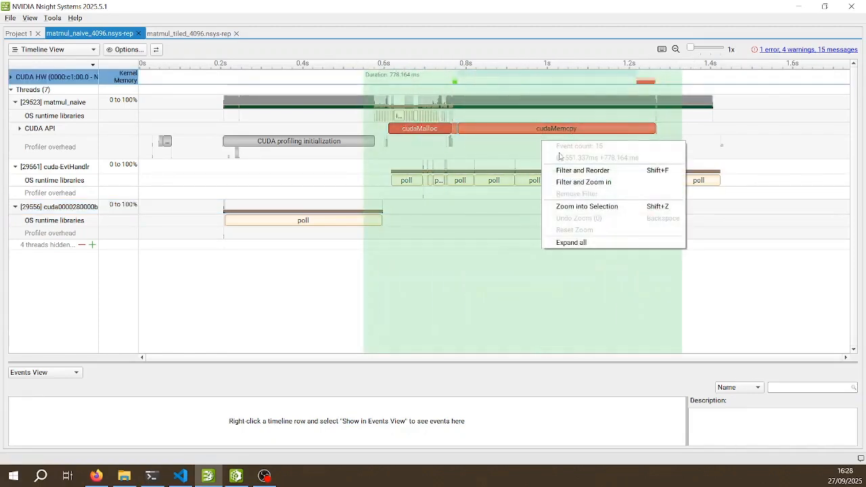
click(580, 210)
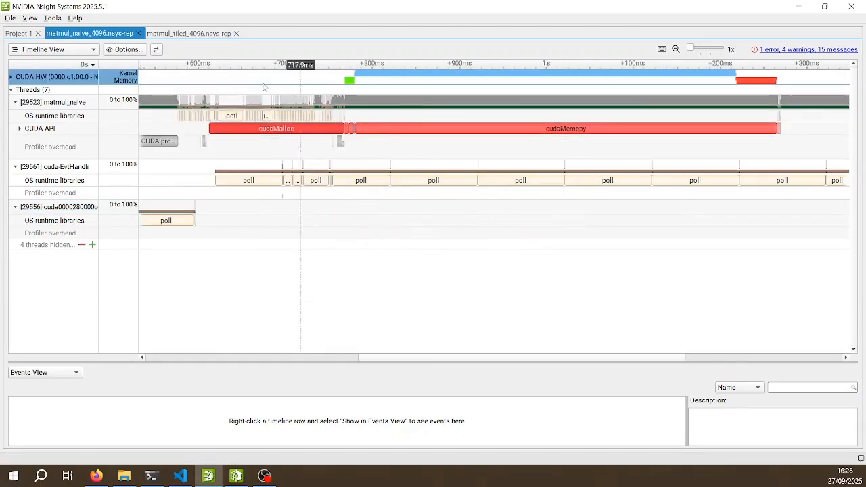
Zoom further into about 403 ms from the start of cudaMalloc, and within it into about 90 ms around the change to cudaMemcpy
drag(209, 220, 559, 218)
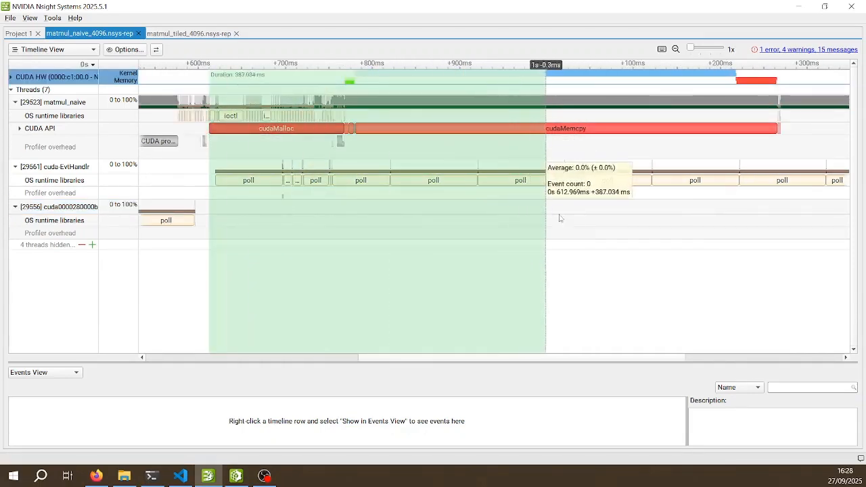
right_click(479, 160)
click(514, 222)
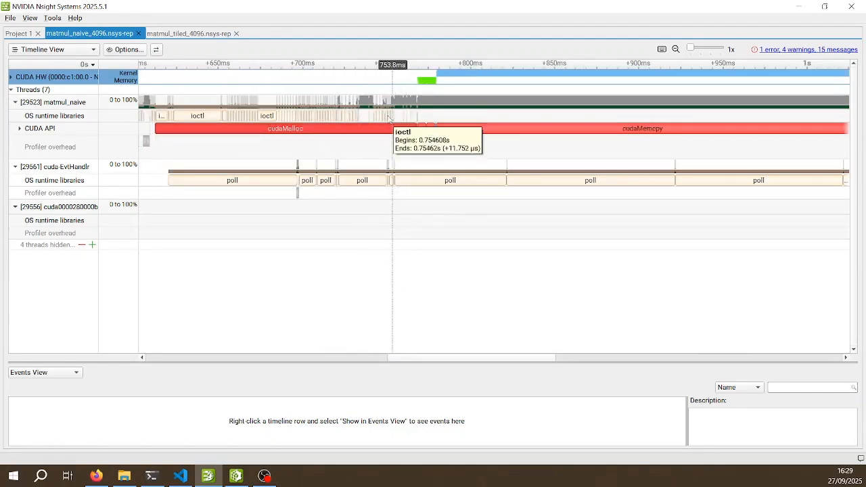
drag(368, 120, 471, 153)
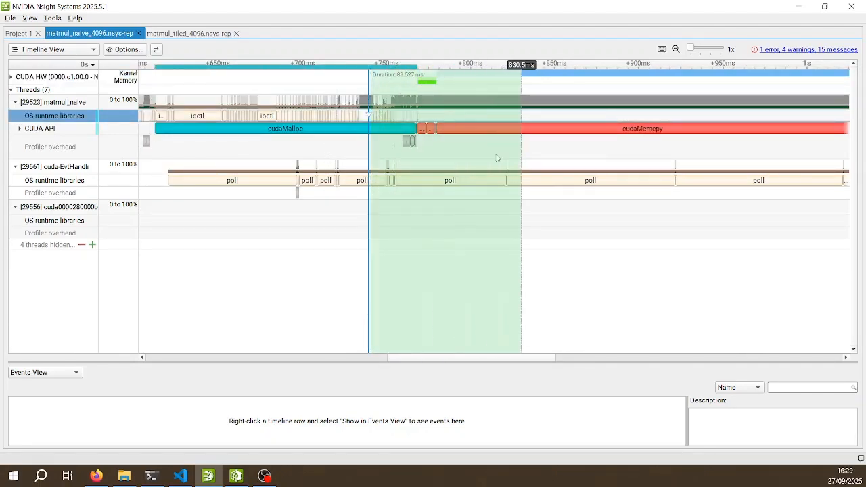
right_click(475, 157)
click(511, 223)
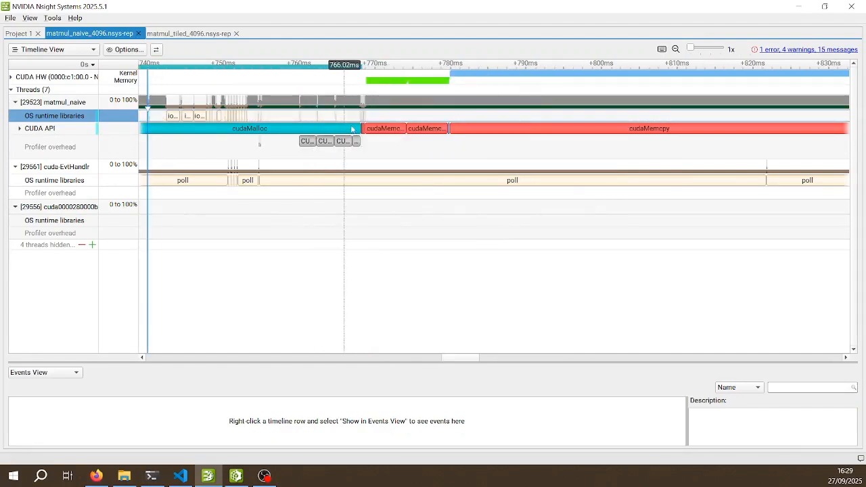
Zoom into about 10.6 ms around the end of the long cudaMalloc and compare the allocation calls with multiply_mat in VS Code
mouse_move(354, 130)
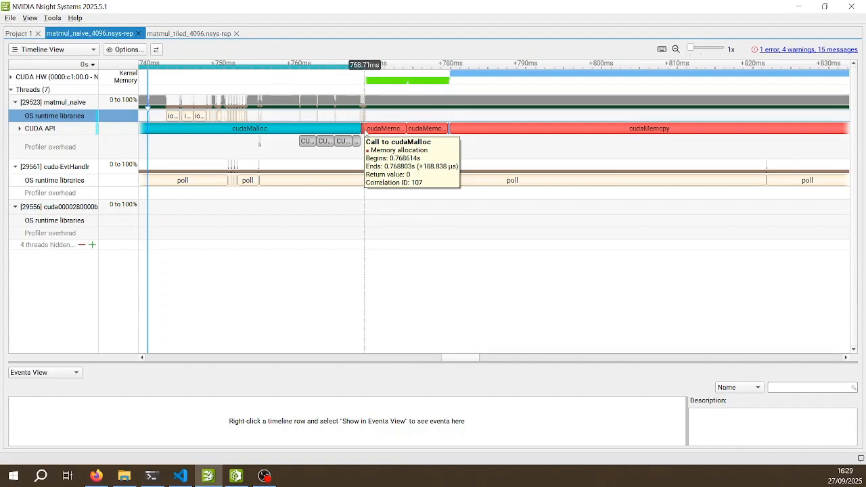
drag(330, 111, 408, 157)
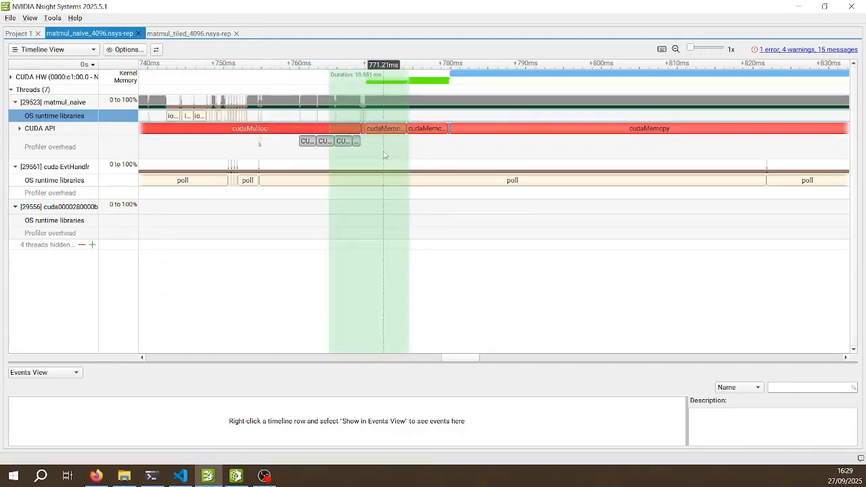
right_click(383, 152)
click(413, 216)
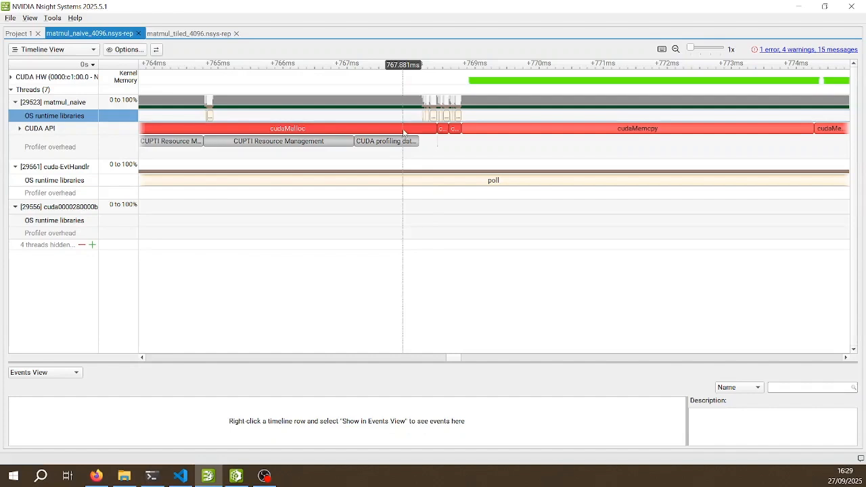
mouse_move(441, 130)
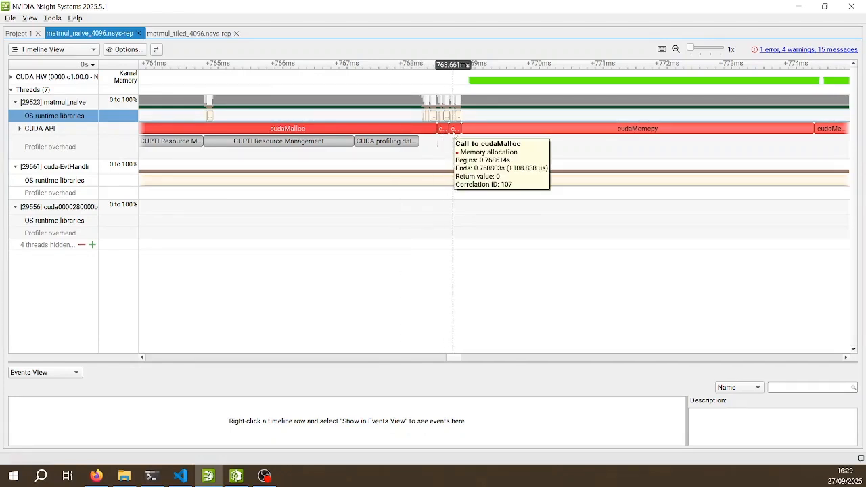
click(180, 475)
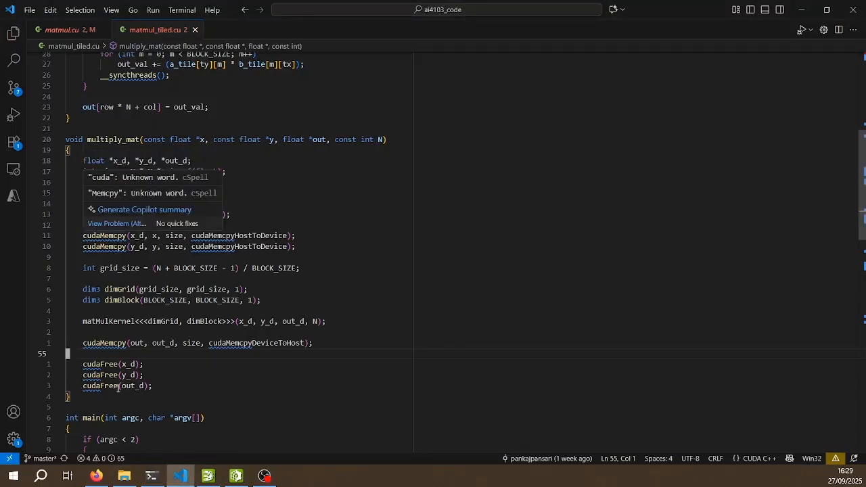
click(189, 481)
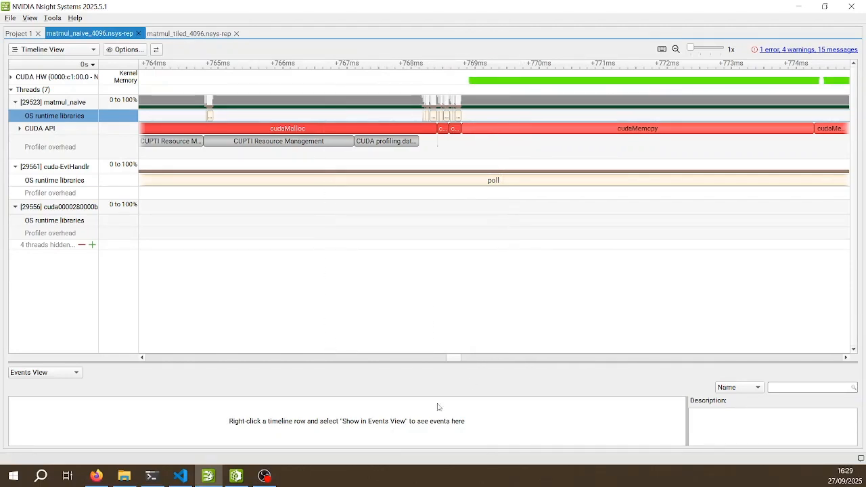
Examine the OS runtime calls during the long cudaMalloc and the two host-to-device cudaMemcpy calls that follow the allocations
drag(454, 363, 449, 364)
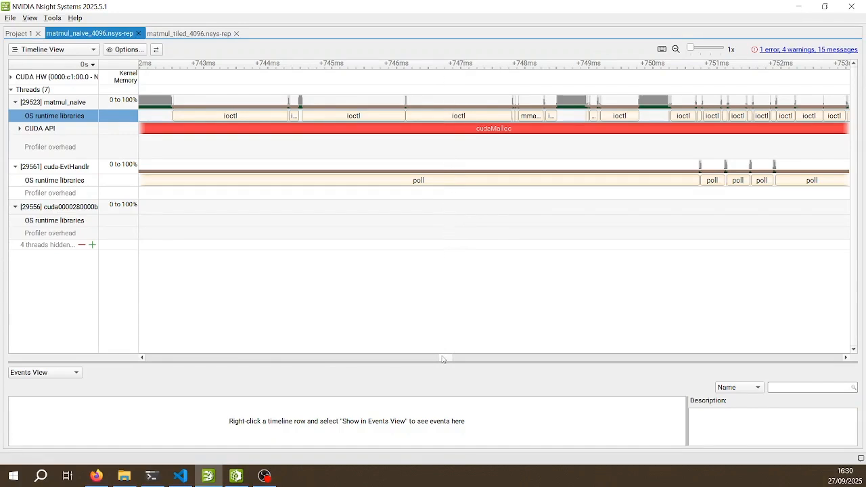
mouse_move(468, 132)
mouse_move(446, 360)
mouse_down()
mouse_move(464, 360)
mouse_move(457, 359)
mouse_up()
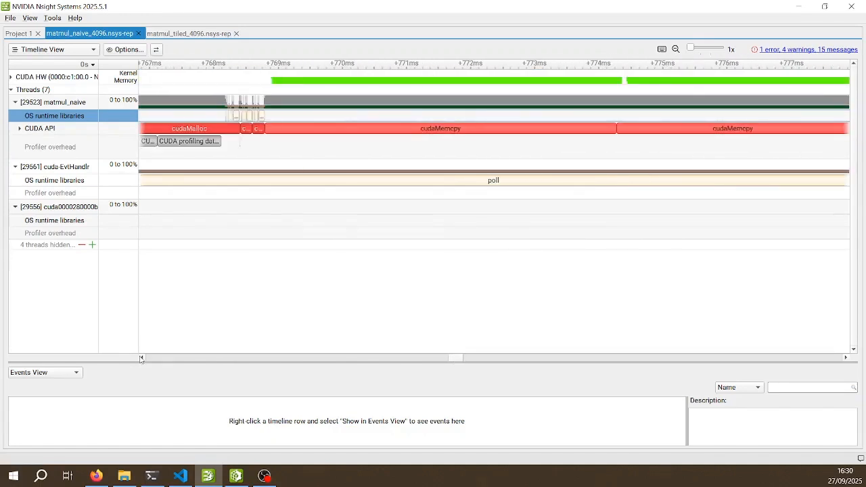
click(141, 358)
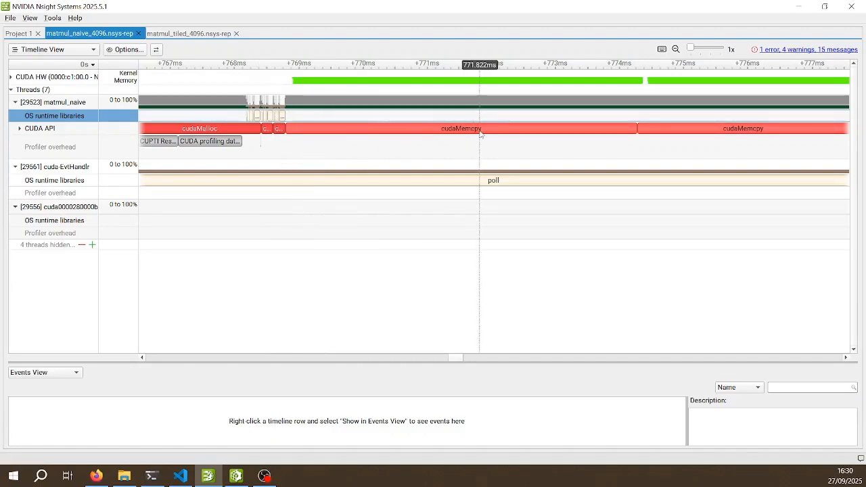
Reset the timeline zoom and review multiply_mat's copy calls and kernel launch in matmul_tiled.cu in VS Code
right_click(573, 152)
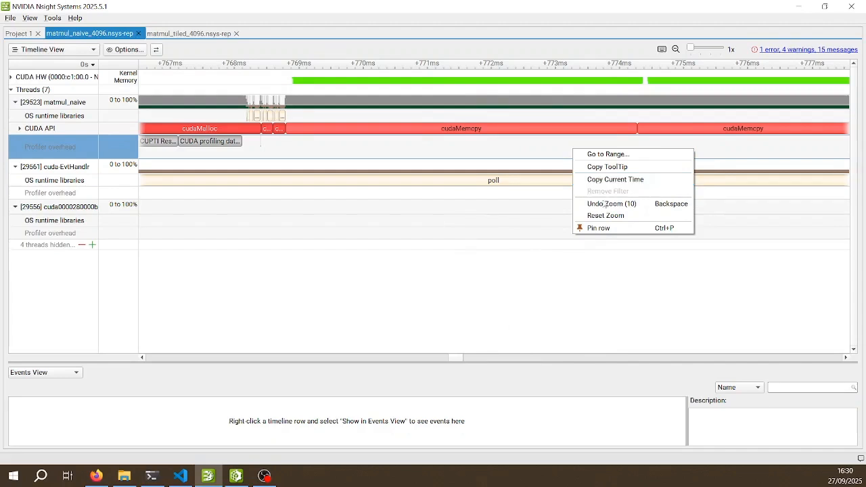
click(605, 217)
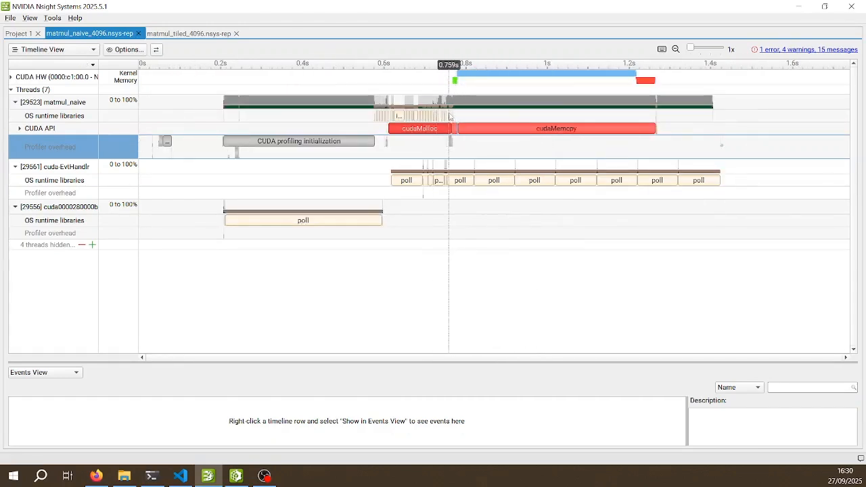
click(190, 483)
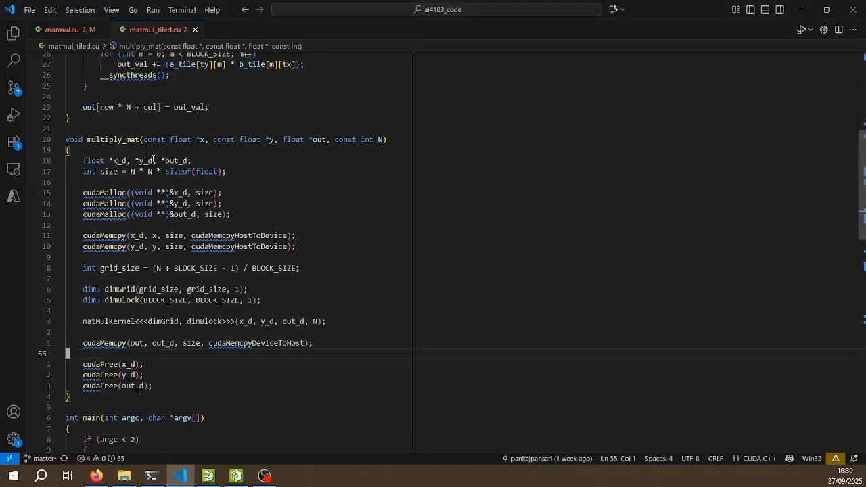
scroll(93, 282, down, 1)
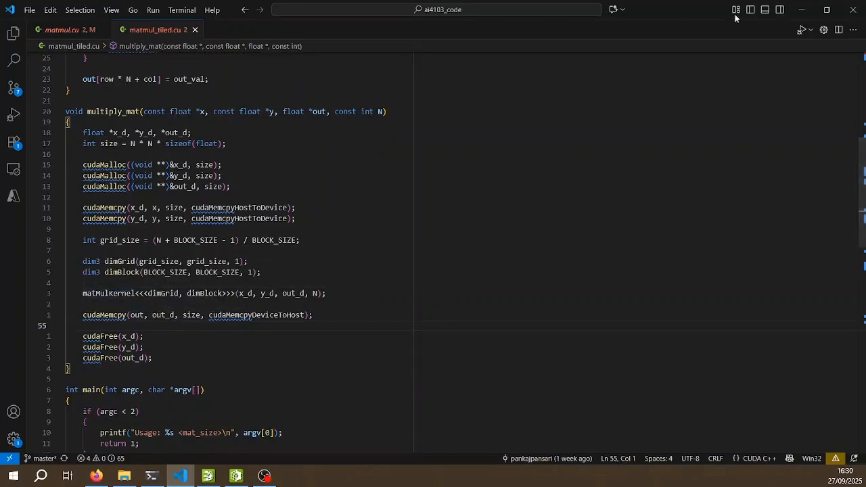
click(801, 10)
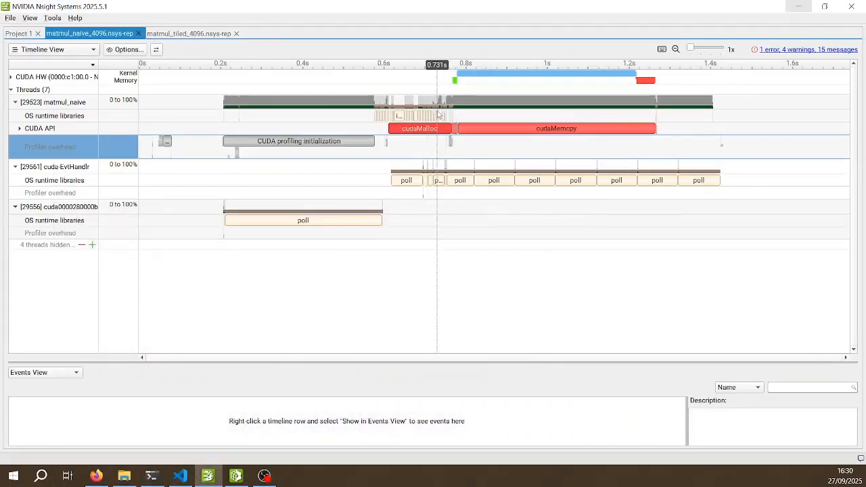
In Nsight Systems, zoom into about 174 ms around the end of cudaMalloc, and within it into about 7 ms around the kernel launch
drag(436, 94, 507, 136)
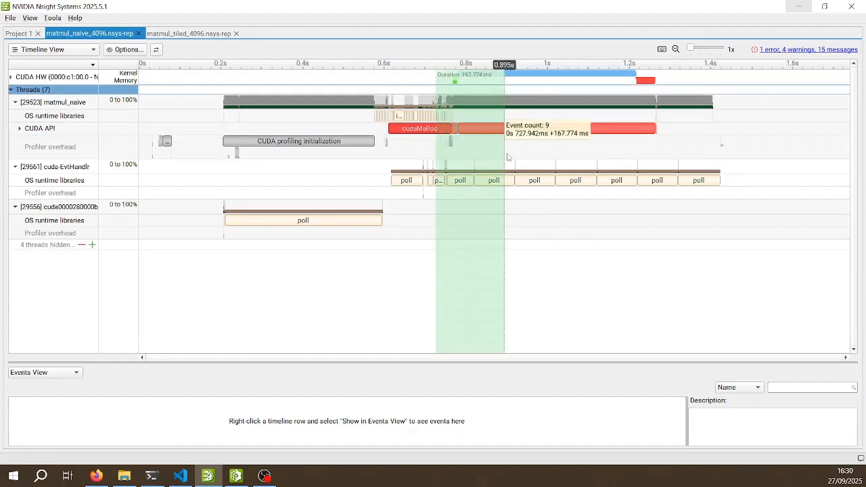
right_click(455, 138)
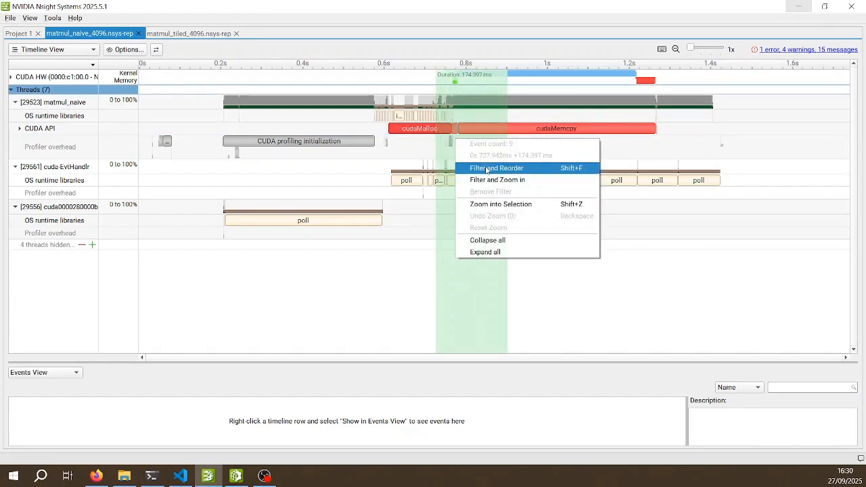
click(488, 204)
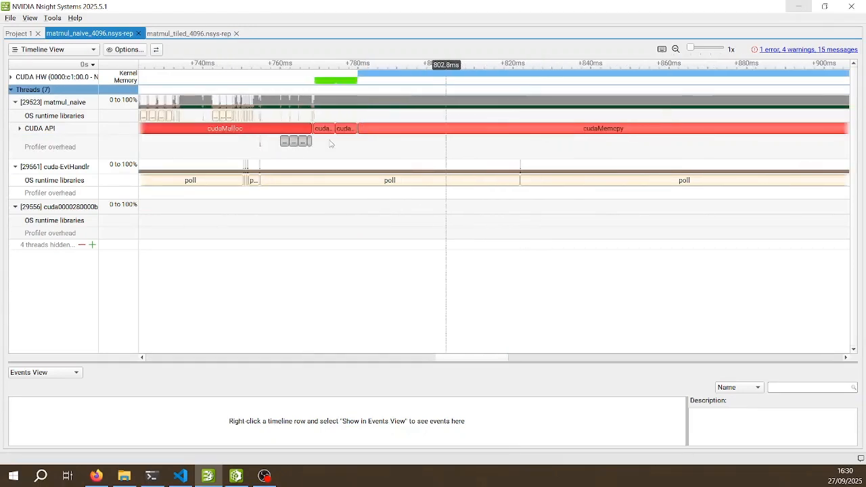
double_click(361, 145)
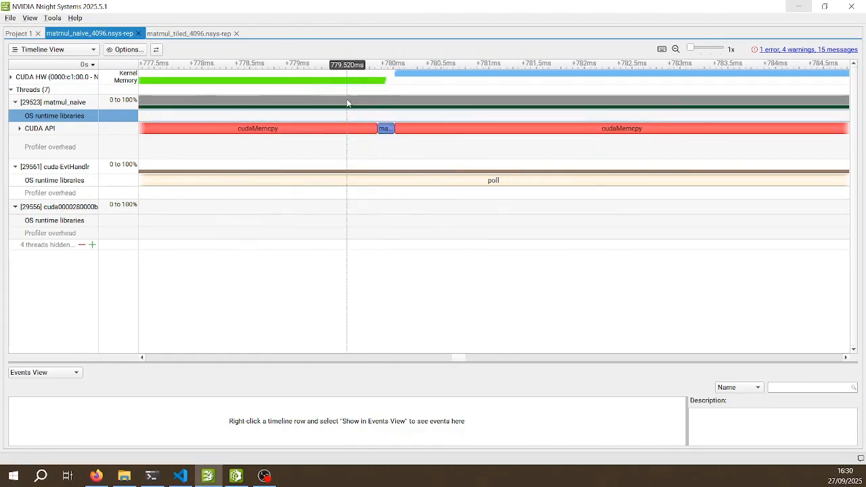
mouse_move(384, 134)
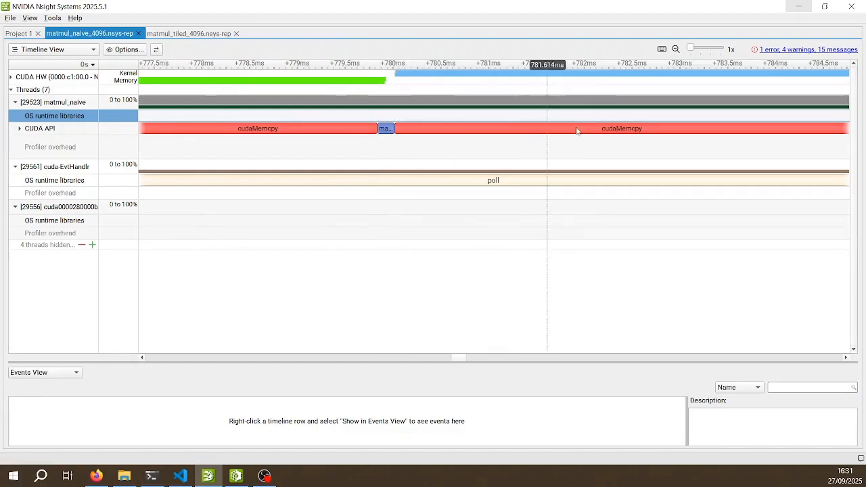
mouse_move(621, 138)
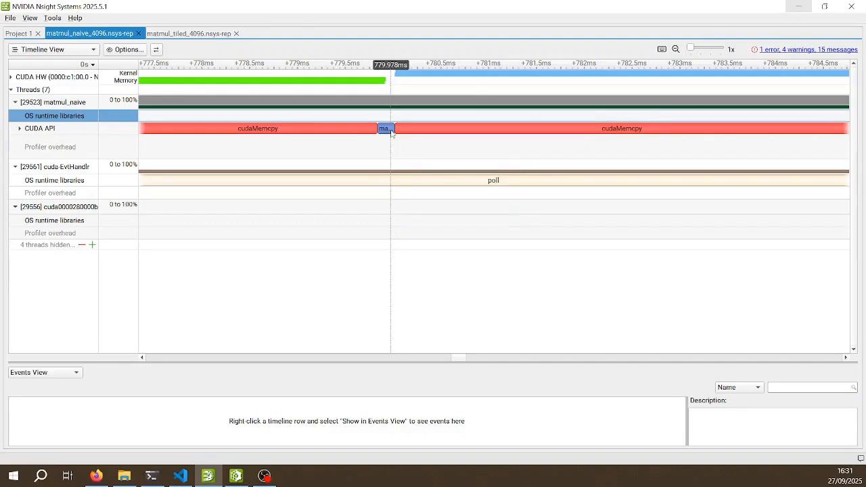
Switch to VS Code and highlight the device-to-host cudaMemcpy line that follows the matMulKernel launch, then clear the selection
key(alt+Tab)
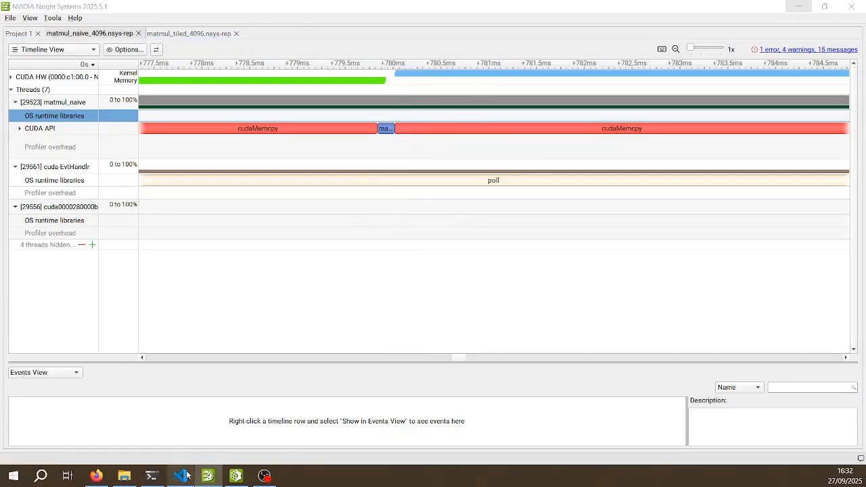
scroll(125, 272, down, 1)
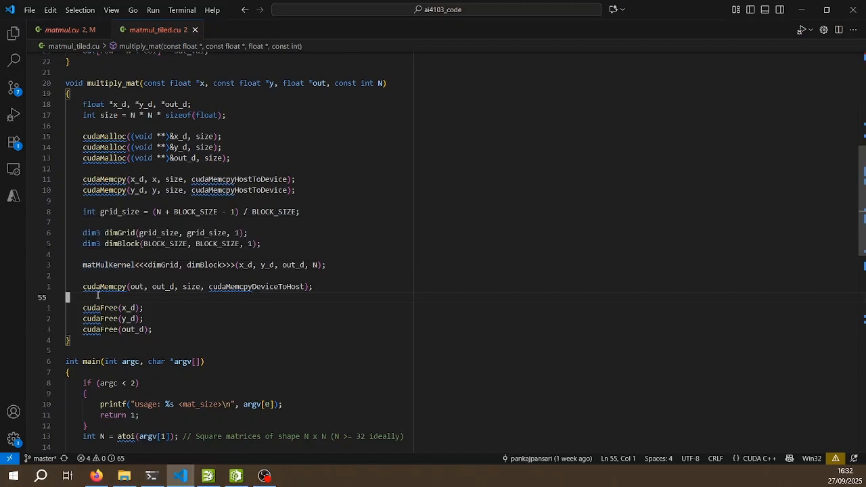
click(101, 288)
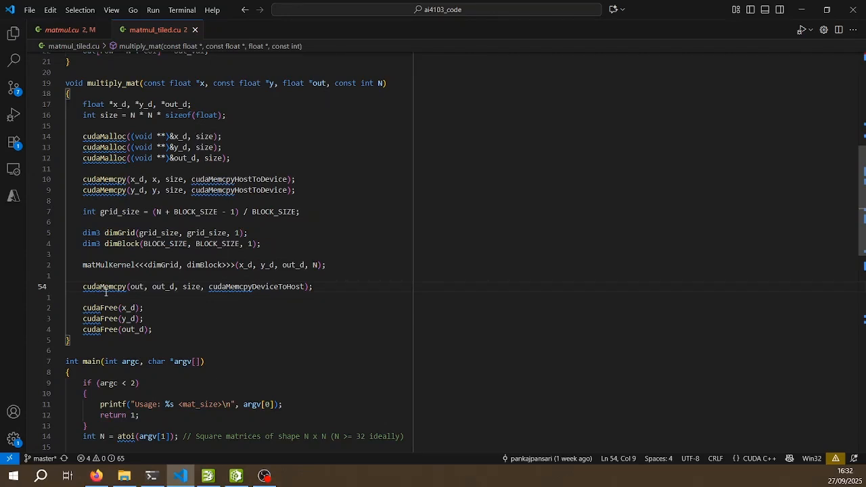
key(v)
key(j)
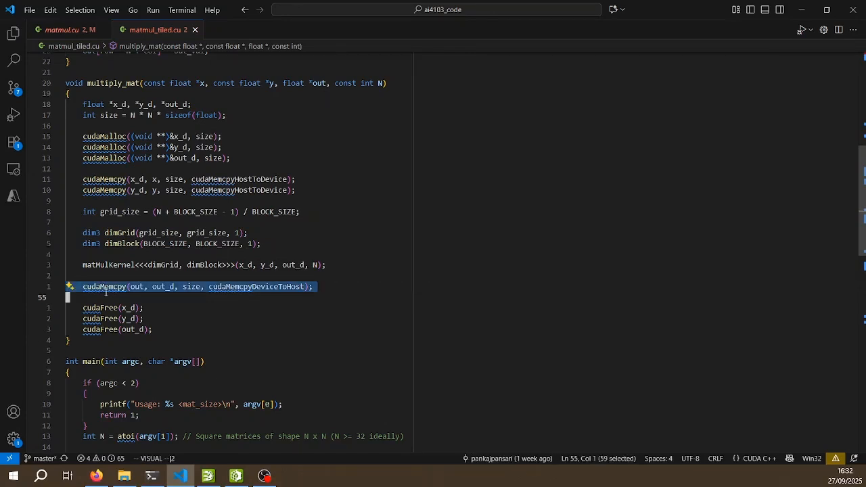
key(Escape)
key(k)
key(k)
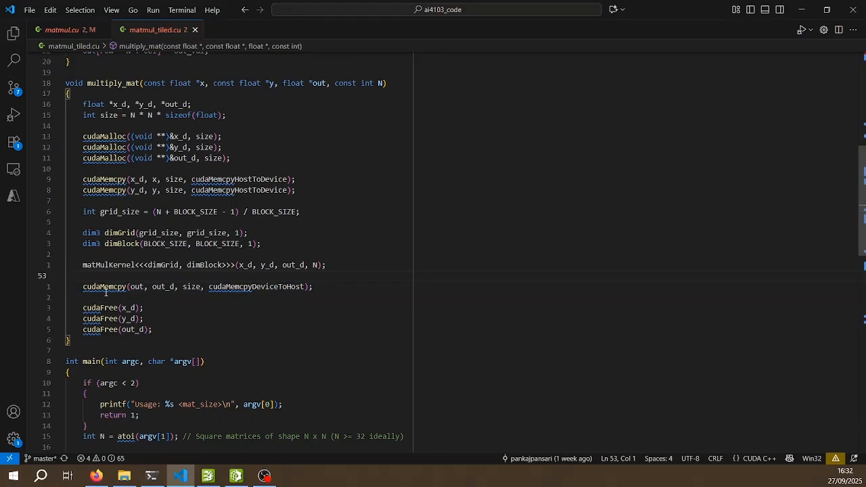
Back in Nsight Systems, expand the CUDA HW row, undo the last zoom and inspect the memory operations before matMulKernel
key(alt+Tab)
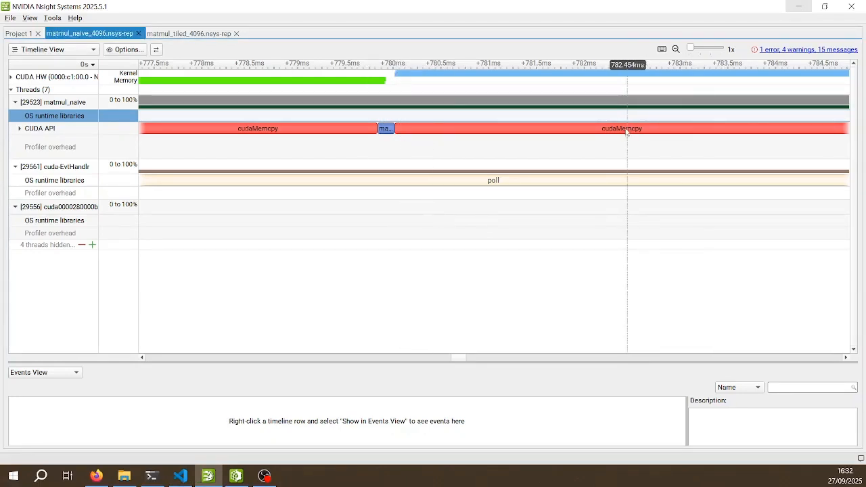
mouse_move(624, 131)
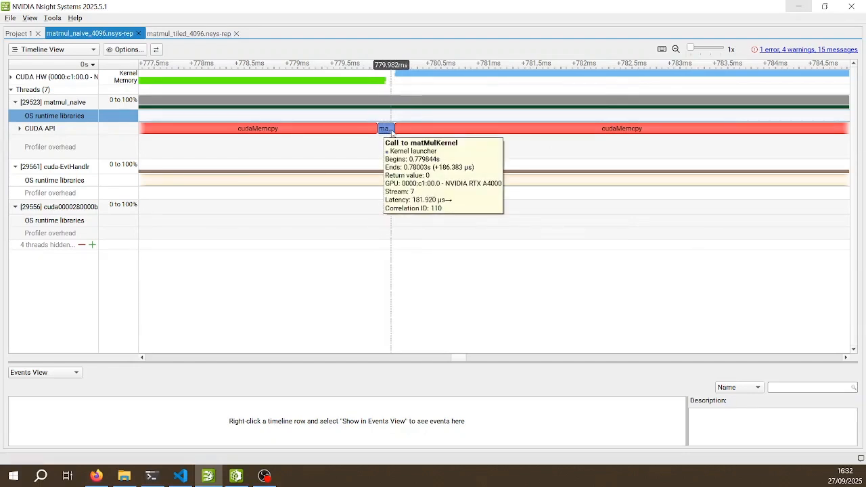
click(12, 77)
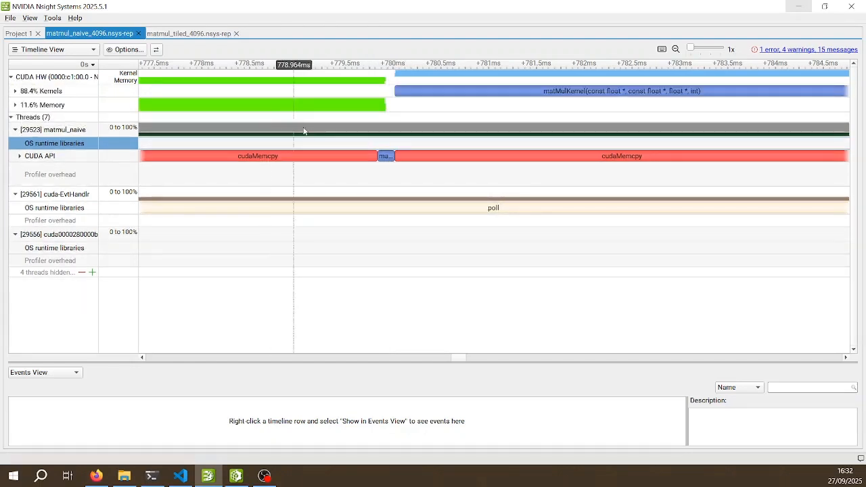
click(484, 184)
key(BackSpace)
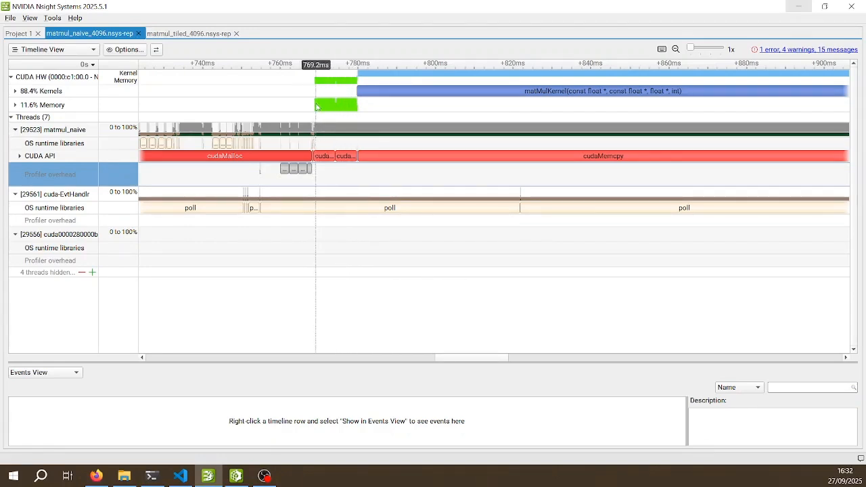
mouse_move(338, 108)
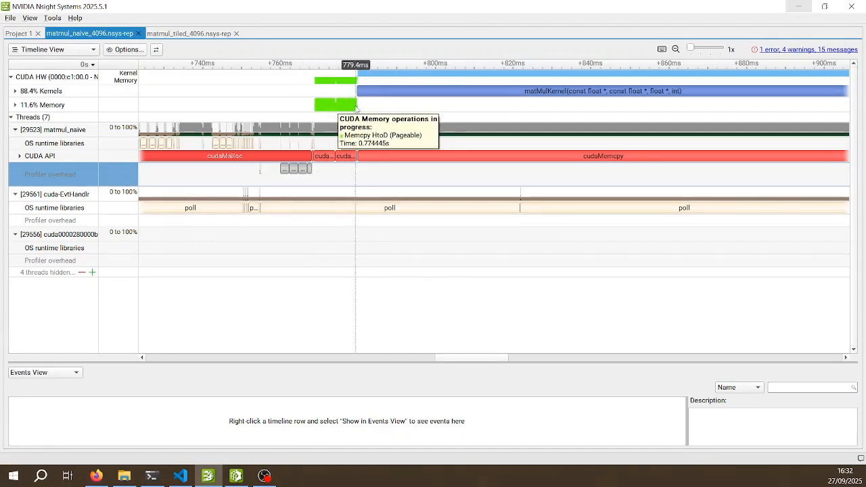
Compare the host-to-device cudaMemcpy calls in VS Code with the memory operations and kernel start on the Nsight Systems timeline
mouse_move(178, 475)
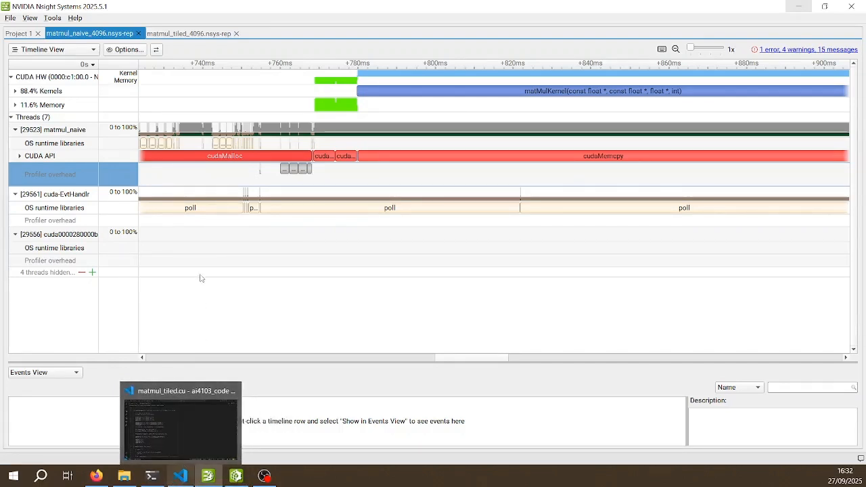
click(184, 432)
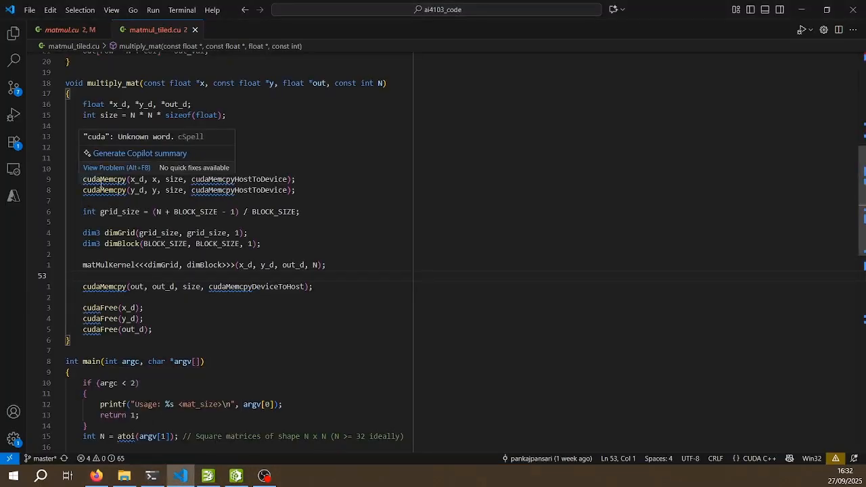
click(801, 9)
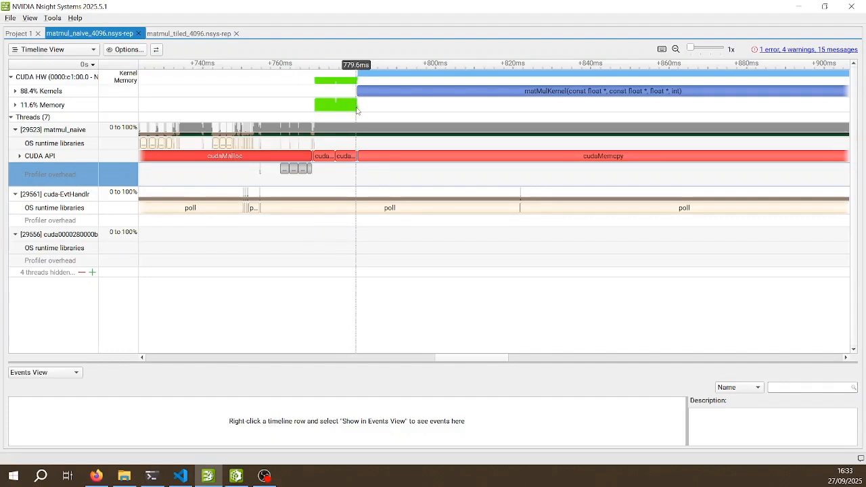
mouse_move(357, 157)
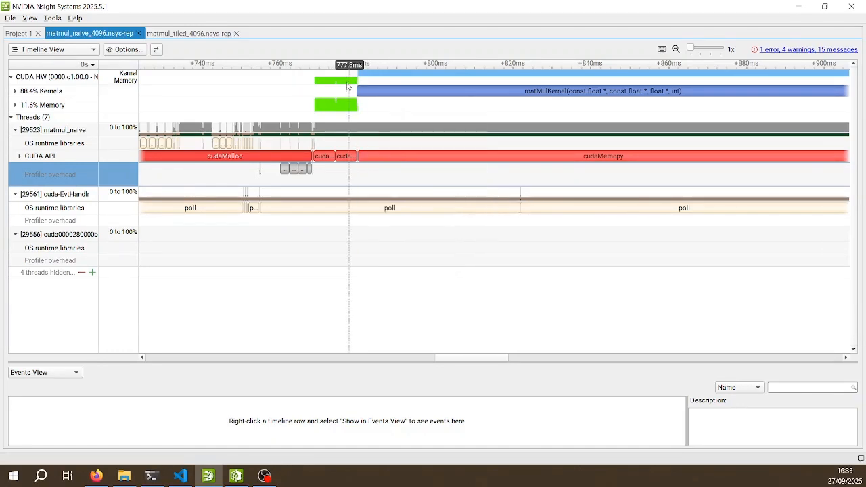
mouse_move(374, 94)
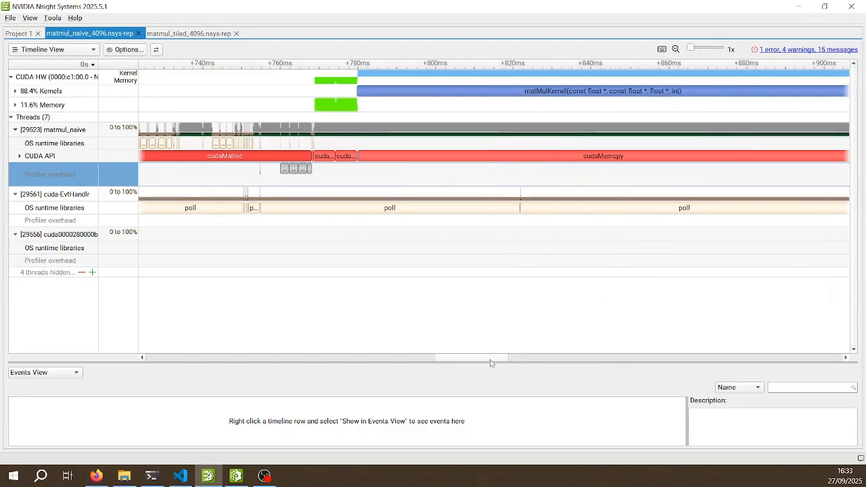
Follow matMulKernel along the timeline, reset the zoom and inspect the memory operation after the kernel ends
drag(493, 359, 548, 357)
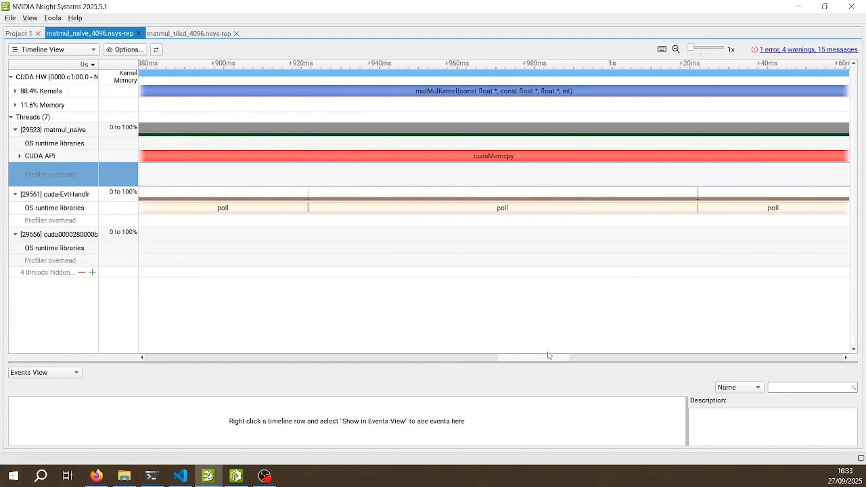
right_click(497, 186)
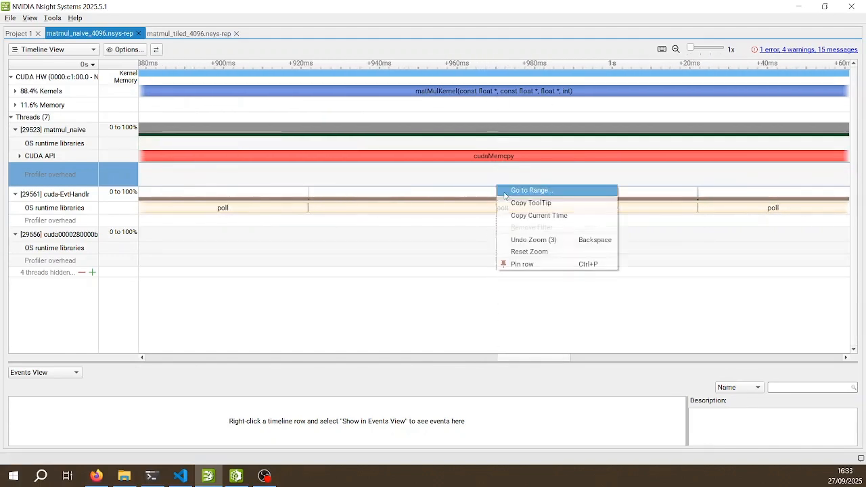
click(528, 251)
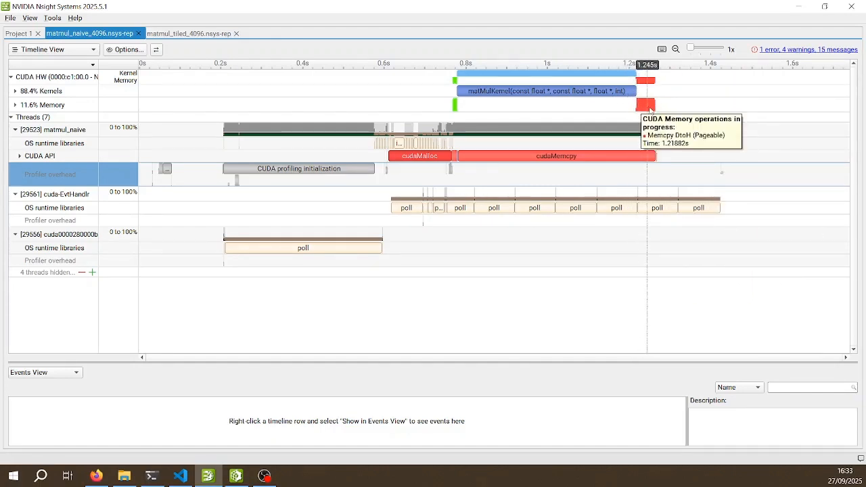
mouse_move(646, 160)
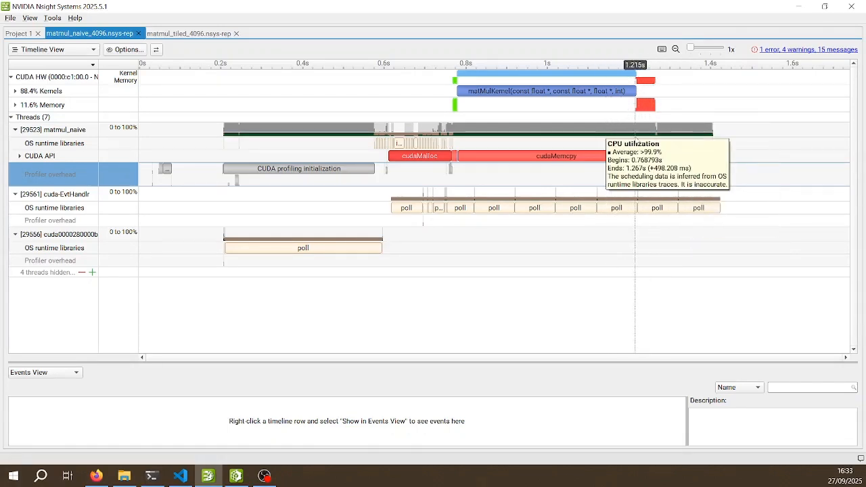
Zoom into about 185 ms around the end of the last cudaMemcpy, inspect the short CUDA API calls after it and reset the zoom
drag(624, 146, 699, 147)
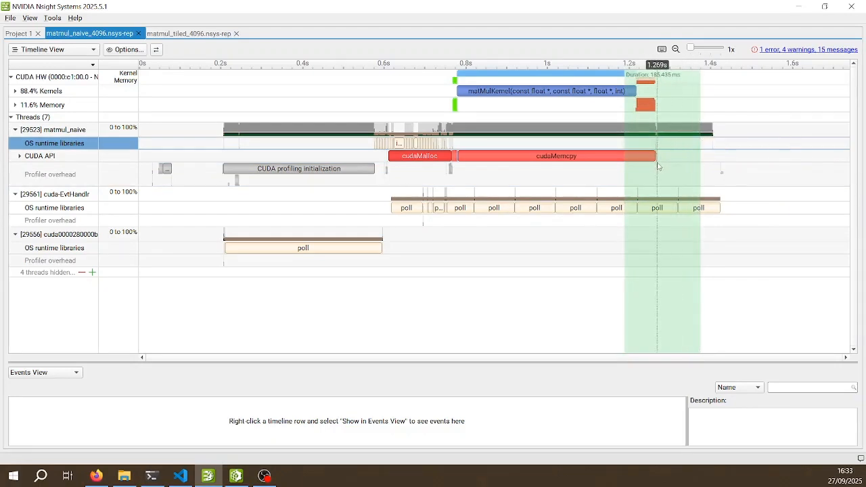
key(shift+z)
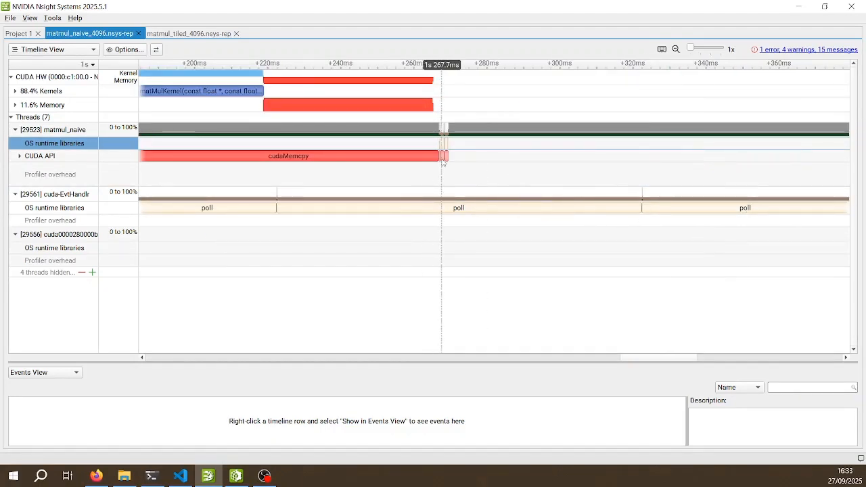
mouse_move(445, 161)
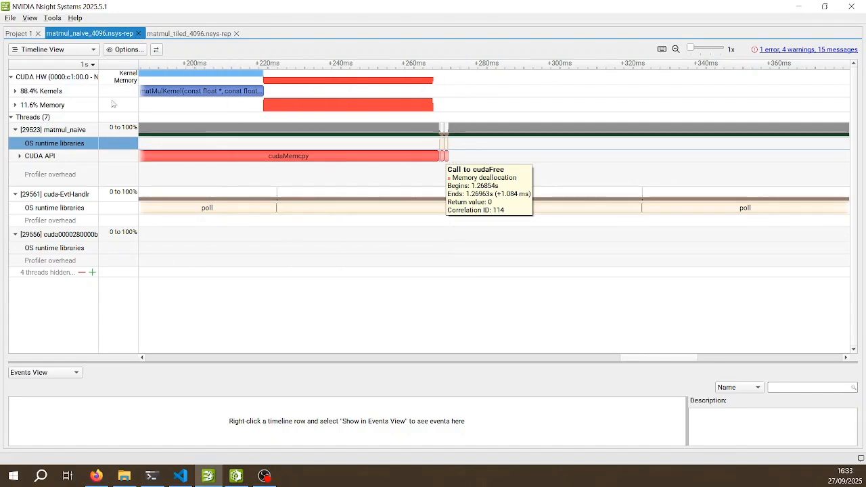
click(581, 358)
right_click(379, 167)
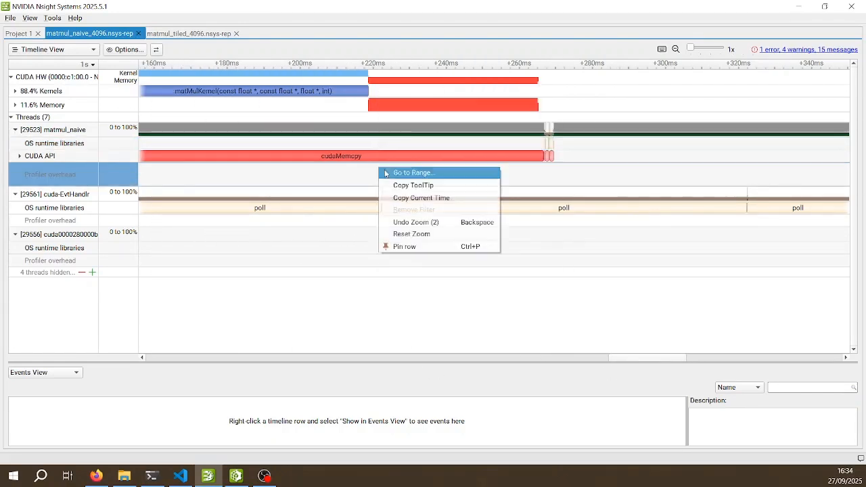
click(433, 234)
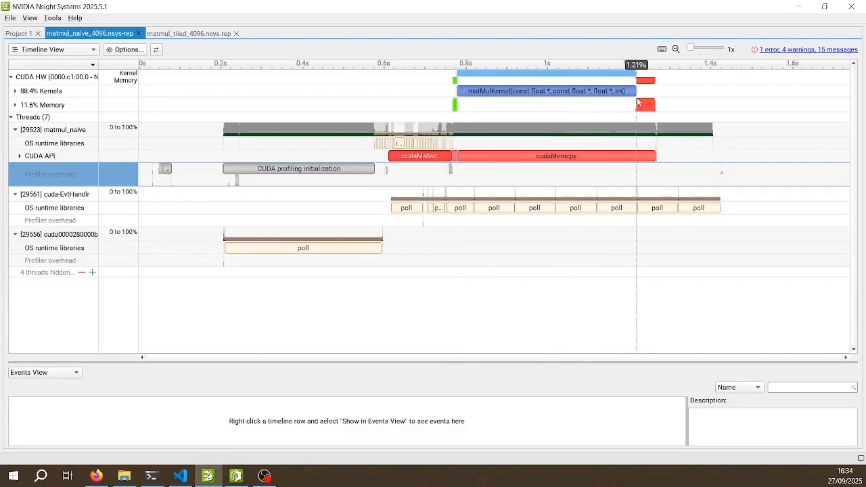
Review matMulKernel on the timeline and switch to Firefox to read the Quickstart section of the Nsight Compute CLI documentation
mouse_move(464, 92)
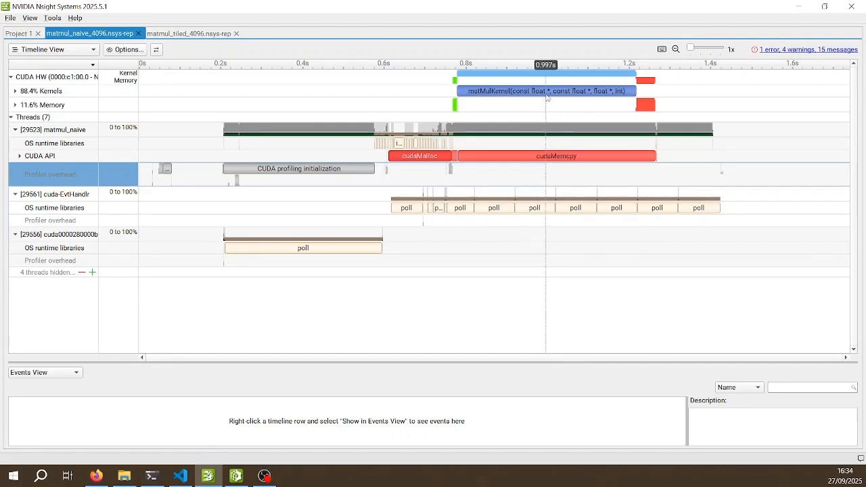
mouse_move(579, 95)
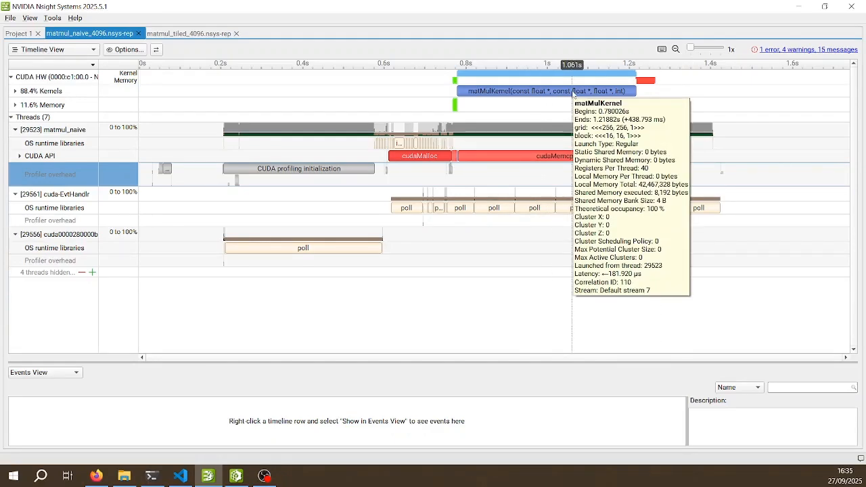
click(96, 476)
click(211, 13)
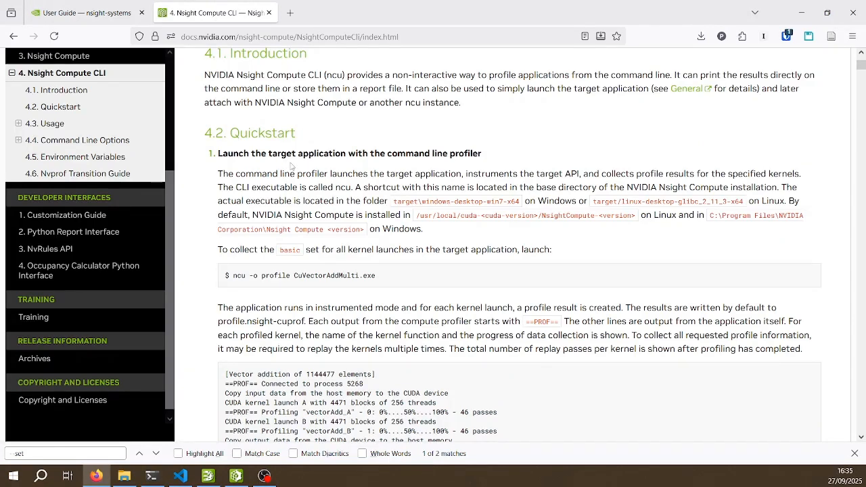
scroll(291, 196, down, 2)
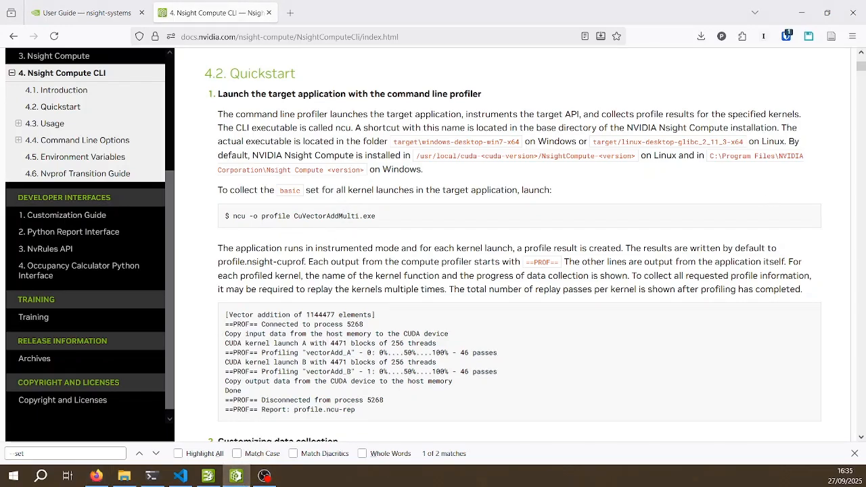
Switch to Nsight Compute in a maximized window and open the Details page of the matmul_naive.ncu-rep report
drag(865, 70, 323, 70)
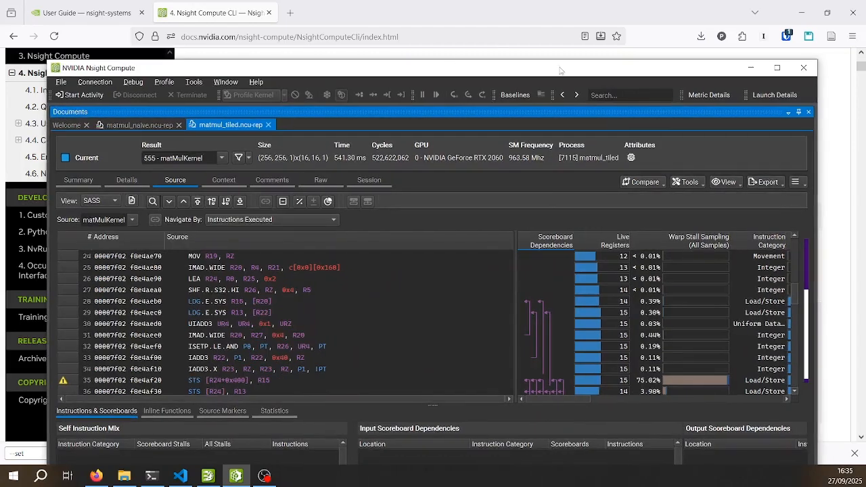
click(776, 68)
click(101, 62)
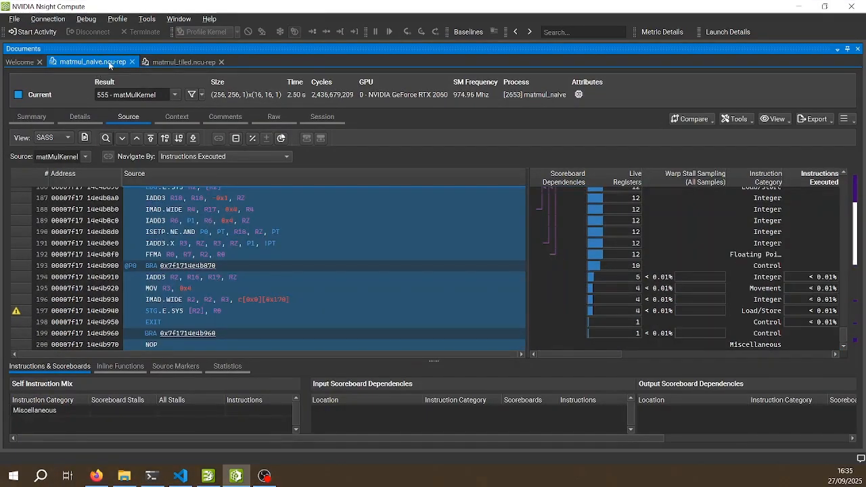
click(78, 116)
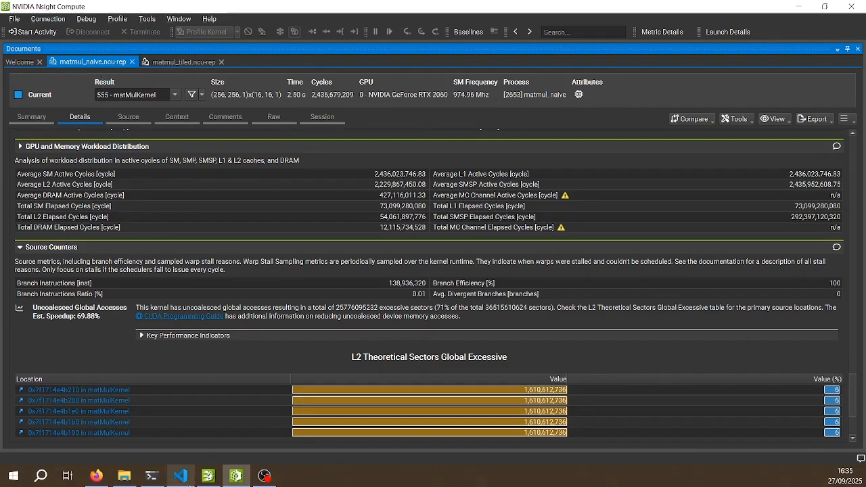
Reread the ncu Quickstart in Firefox, and back in Nsight Compute review the naive report's details up to GPU Speed Of Light Throughput
click(105, 481)
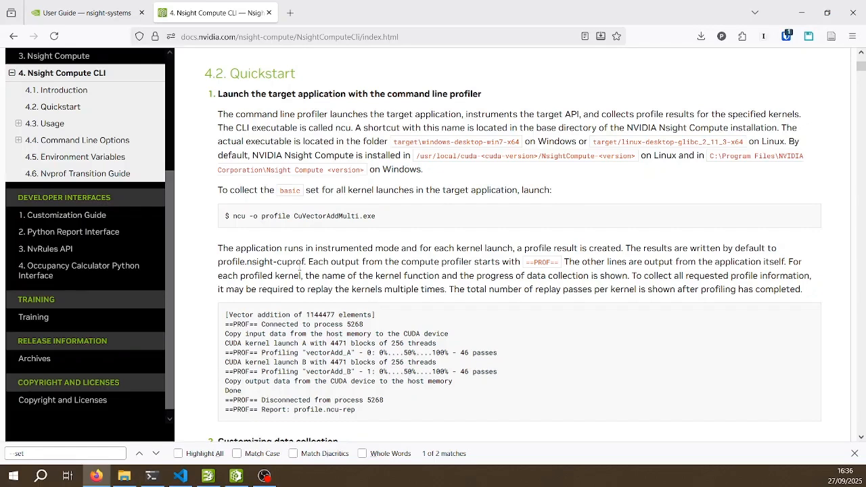
click(800, 12)
scroll(83, 175, up, 15)
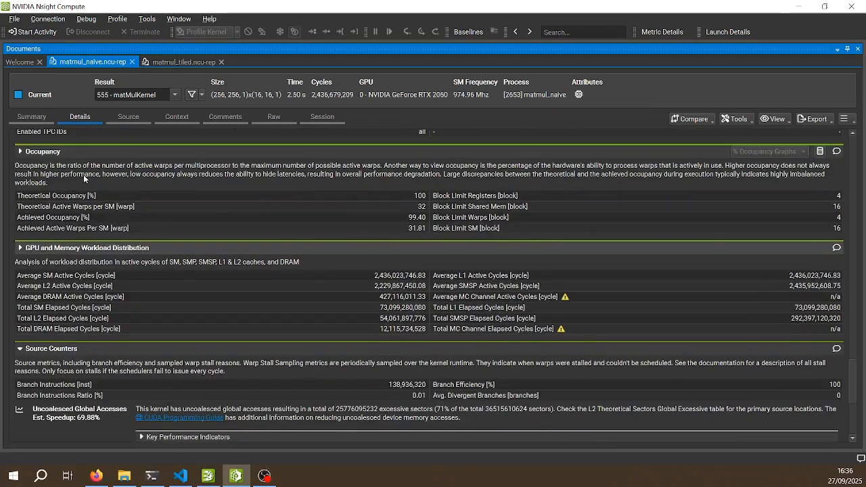
scroll(83, 178, up, 5)
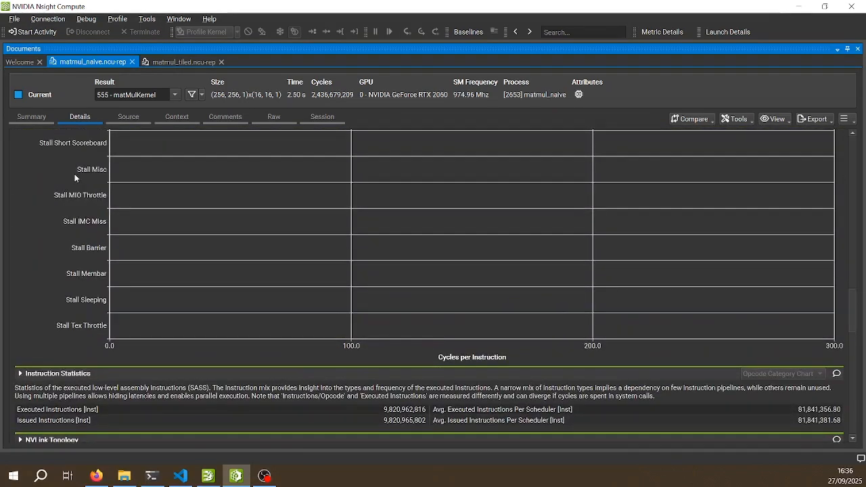
scroll(75, 174, up, 5)
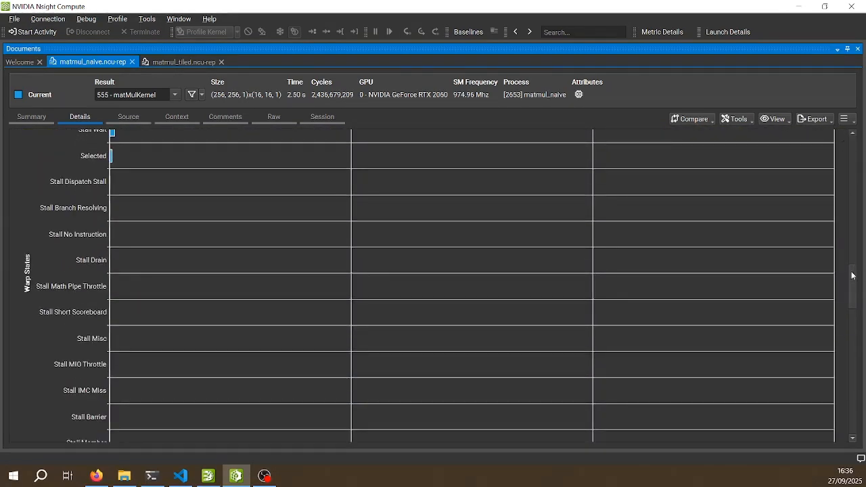
drag(853, 276, 852, 147)
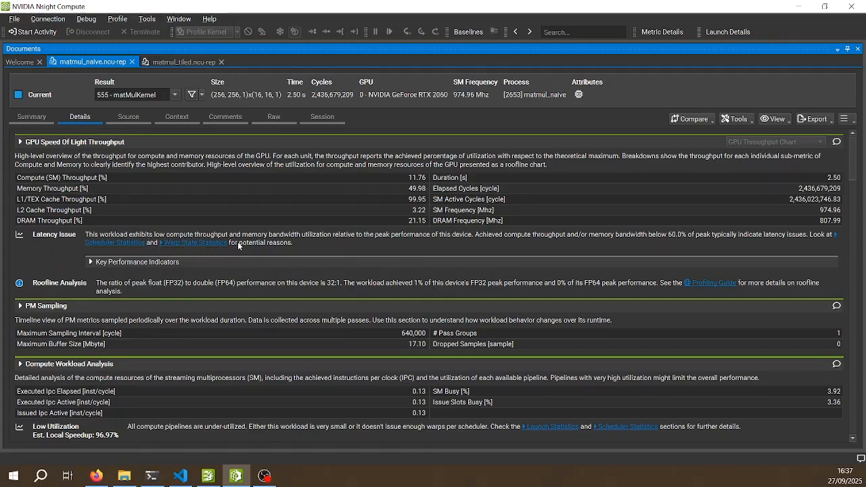
Follow the latency issue's Warp State Statistics link and compare the LG throttle stall analysis with matMulKernel in matmul.cu in VS Code
click(198, 244)
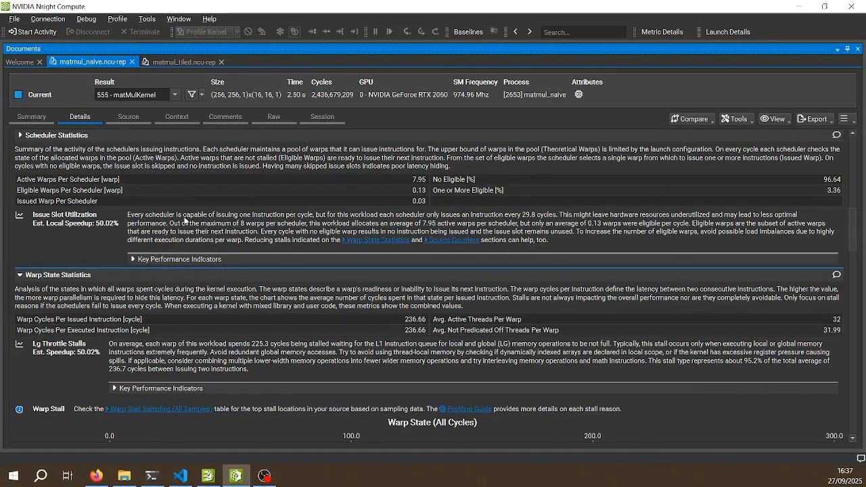
scroll(41, 290, down, 3)
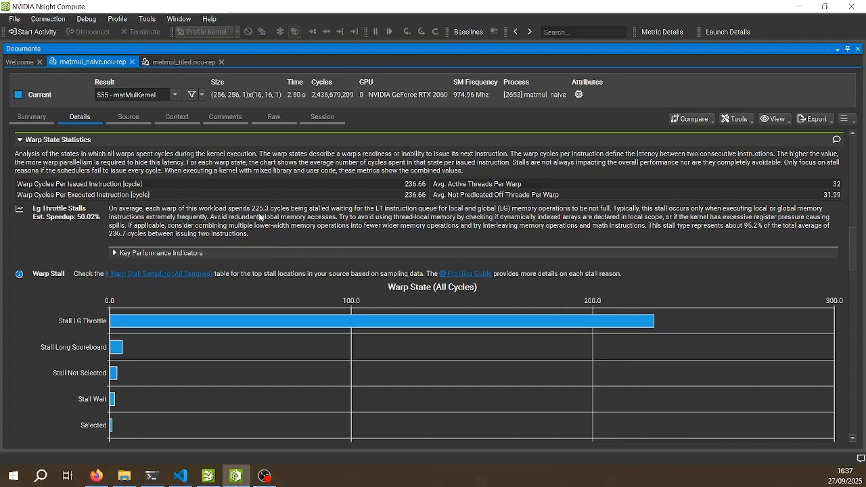
click(180, 476)
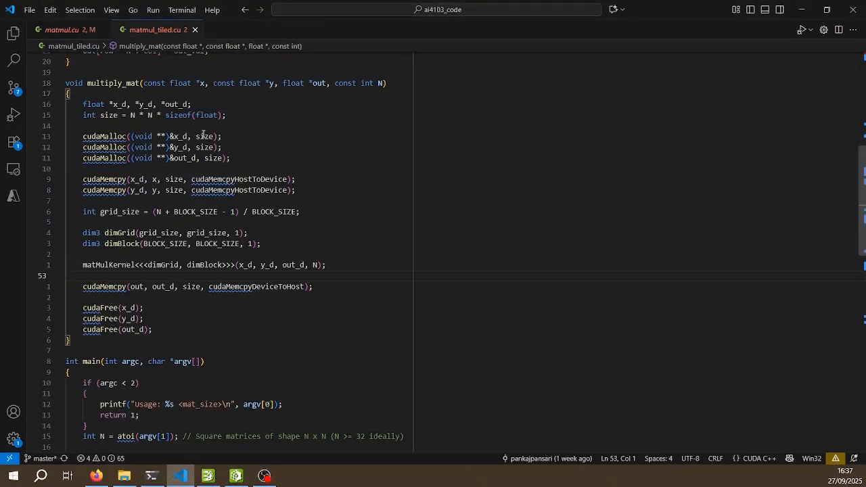
scroll(203, 128, up, 1)
click(75, 30)
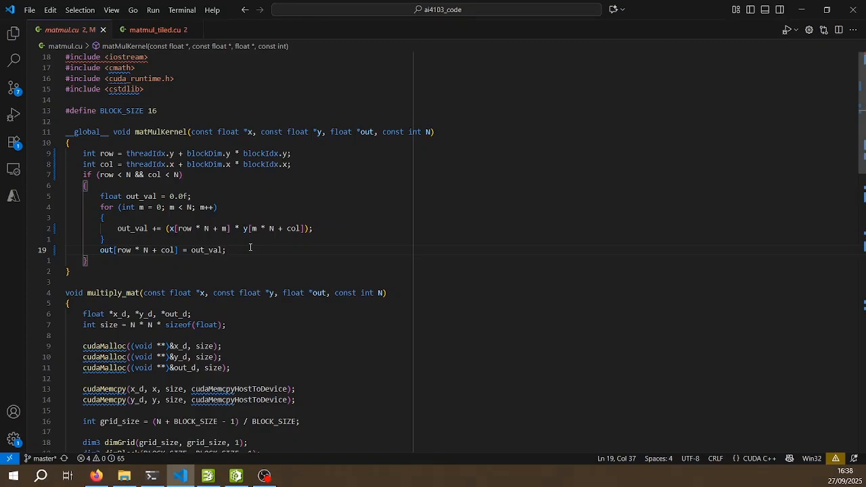
click(97, 475)
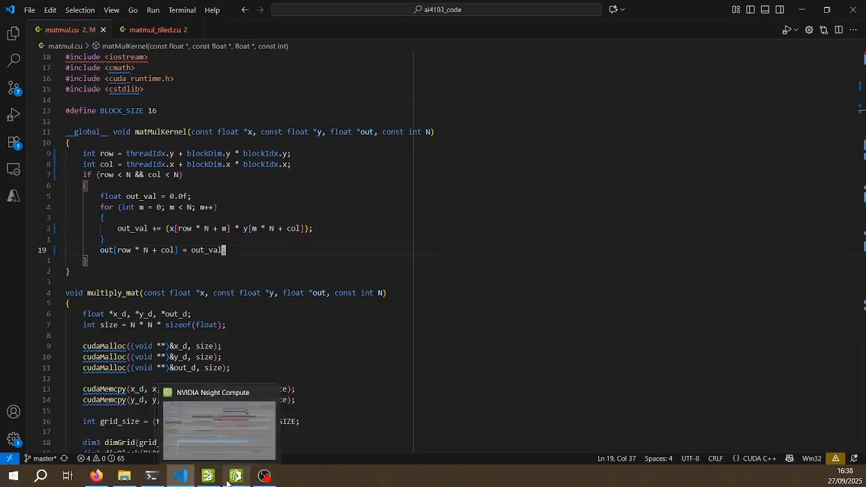
click(235, 480)
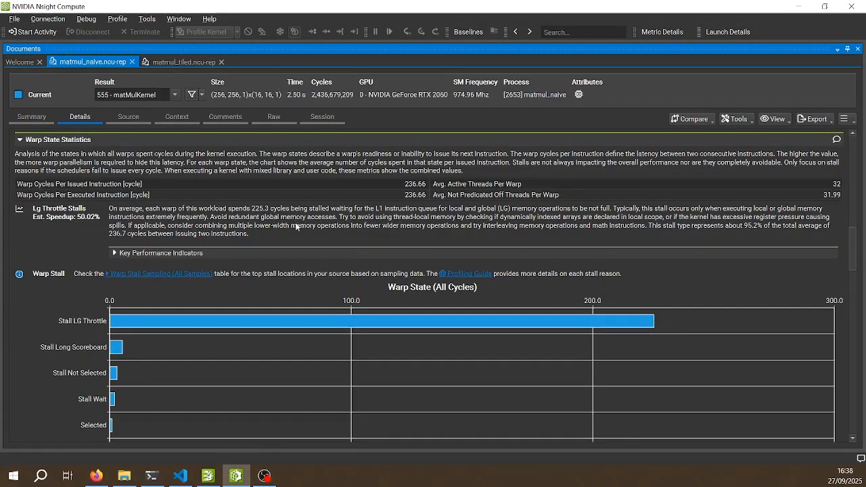
Open the naive report's Source page and go to the first SASS instructions of matMulKernel
drag(853, 251, 852, 135)
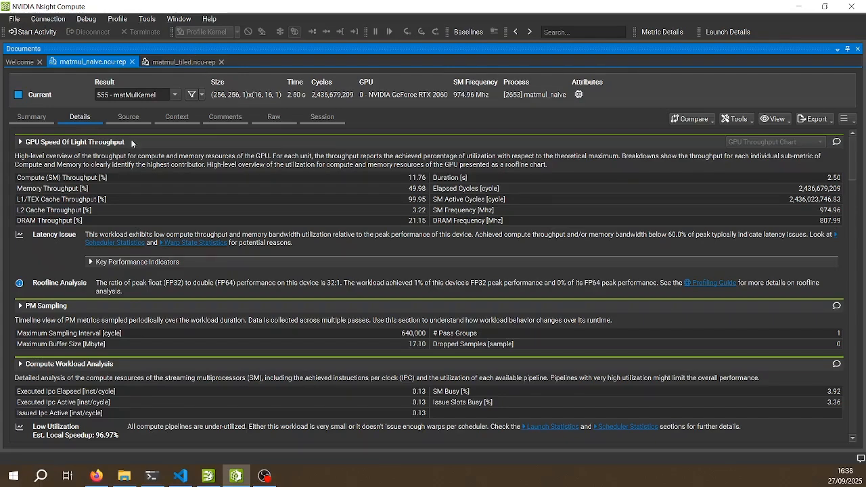
click(131, 119)
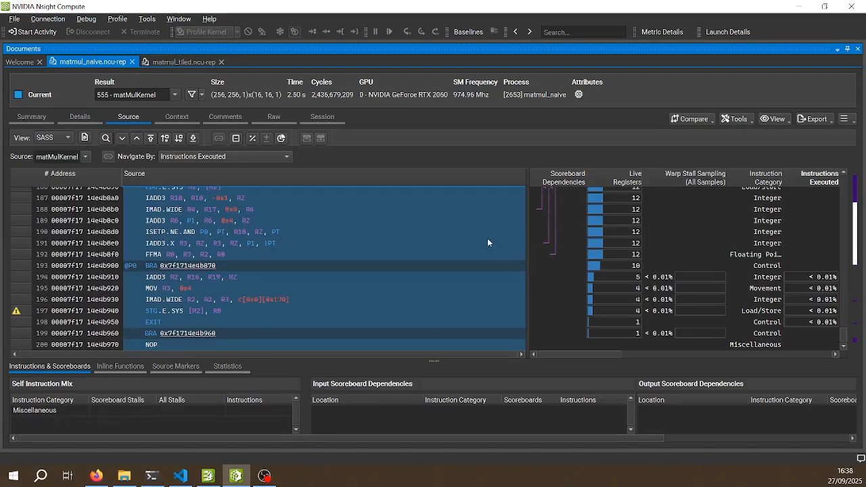
scroll(480, 238, up, 1)
click(458, 220)
scroll(457, 220, up, 8)
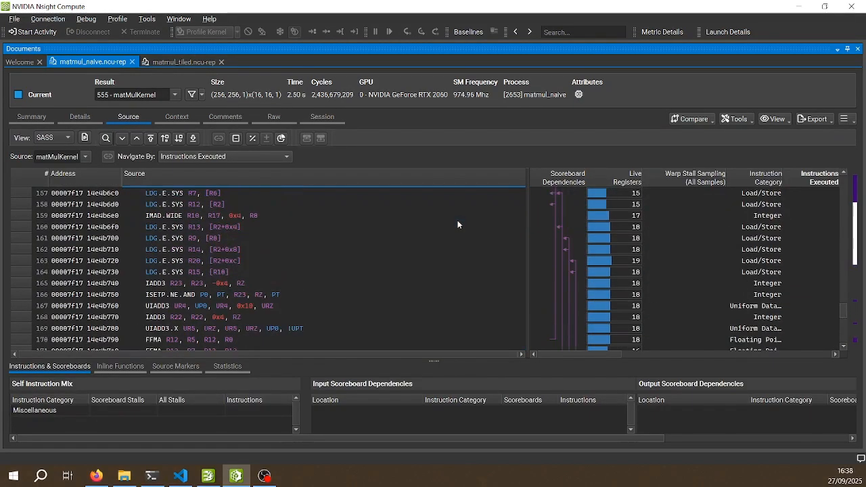
scroll(824, 197, up, 3)
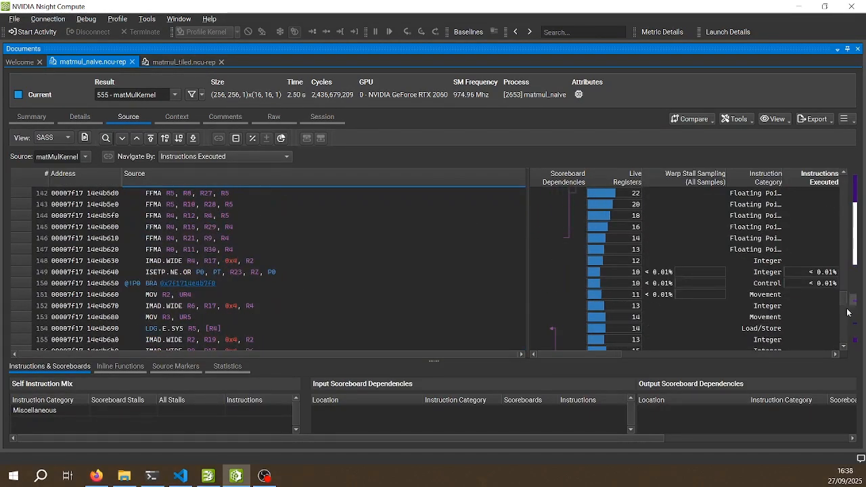
drag(844, 304, 836, 186)
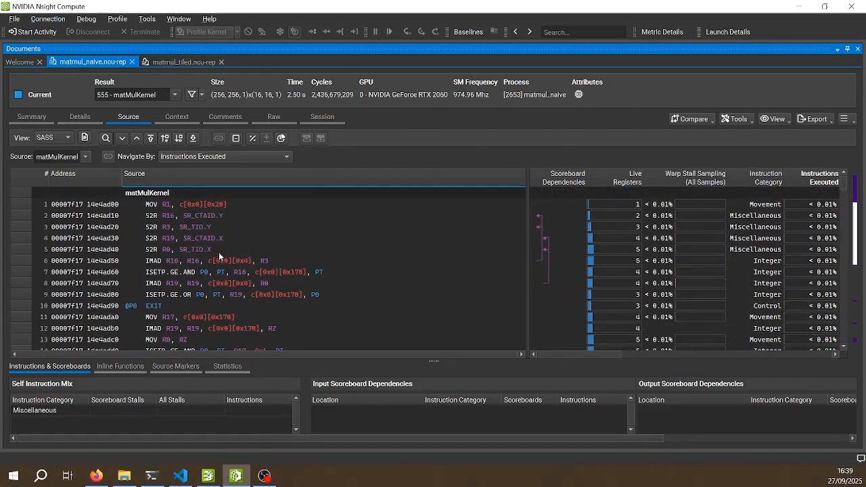
Compare the kernel code in VS Code with its SASS listing in Nsight Compute and examine the LDG instructions' warp stall sampling
click(180, 475)
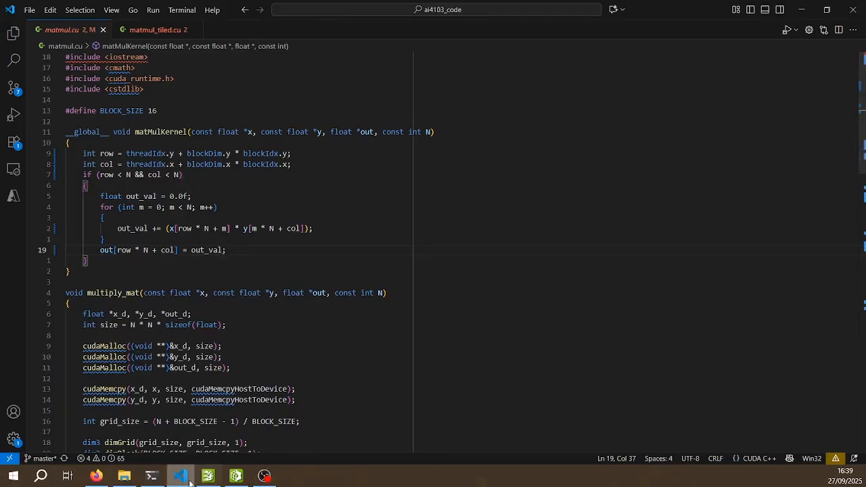
key(alt+Tab)
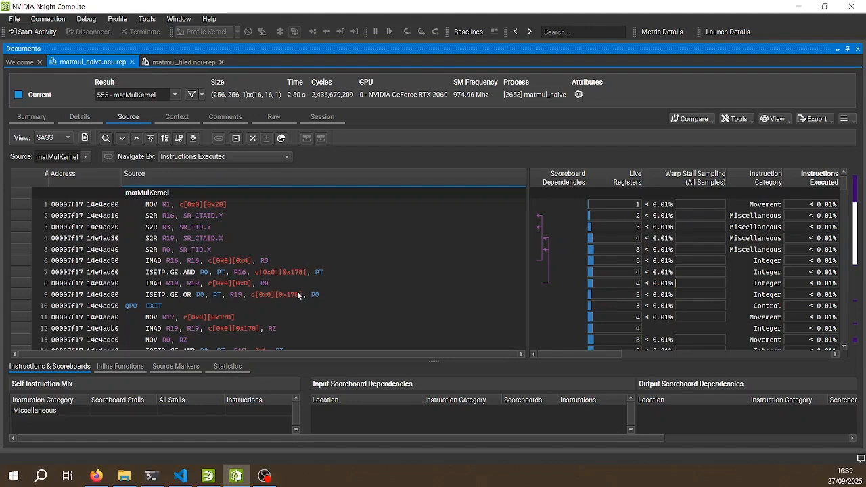
scroll(683, 264, down, 12)
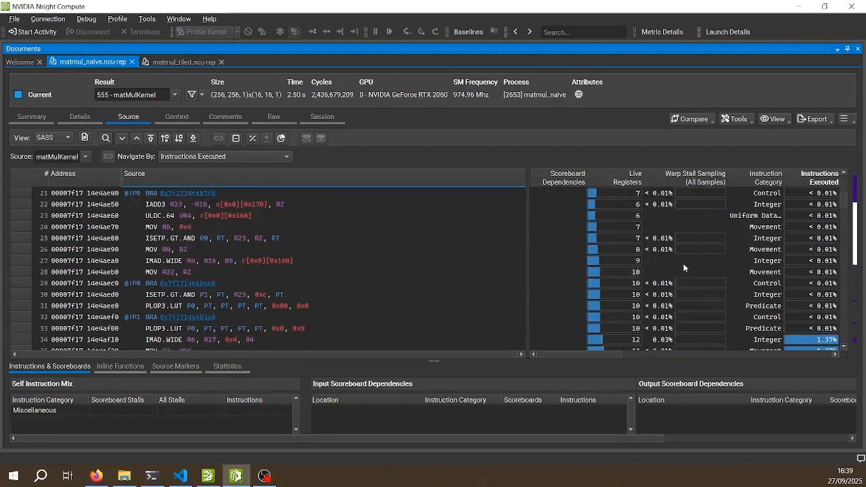
scroll(679, 264, up, 1)
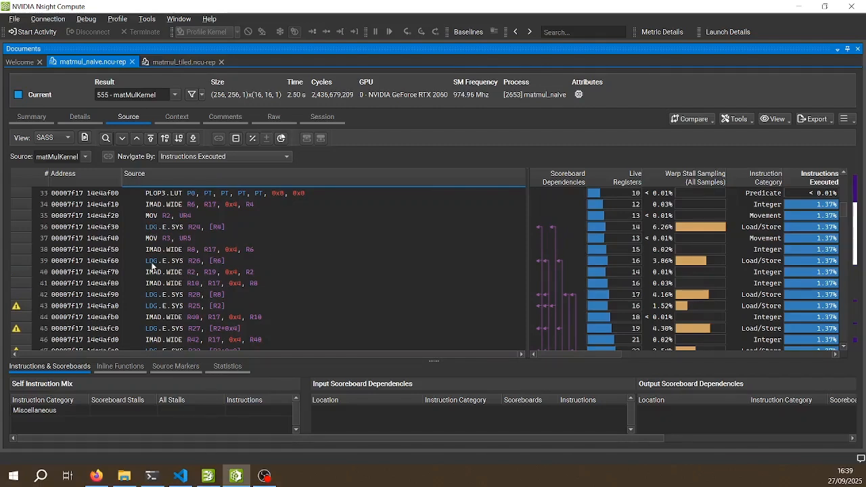
scroll(675, 283, down, 4)
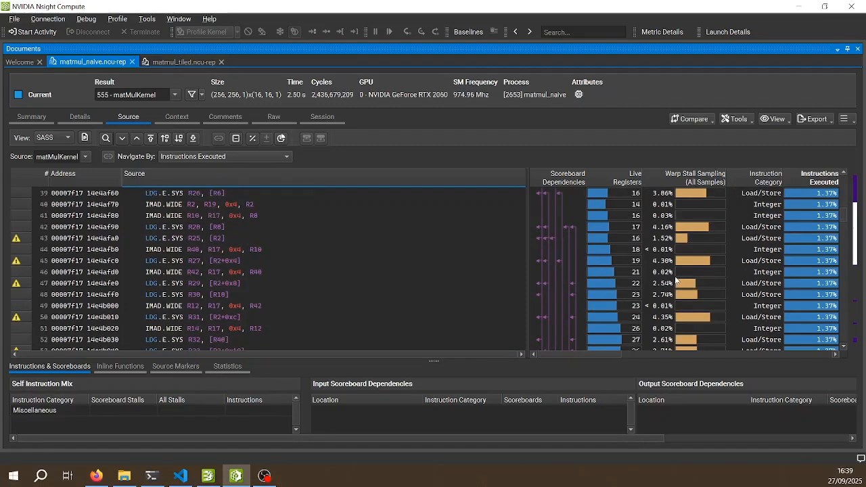
scroll(676, 283, down, 11)
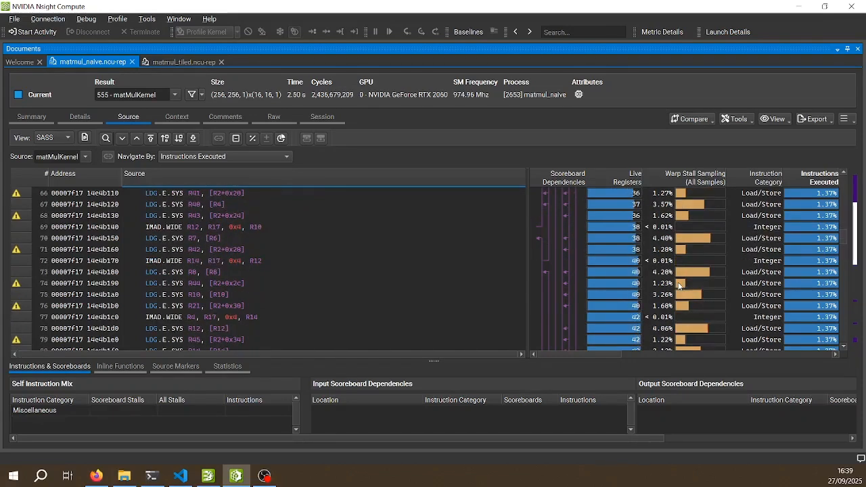
scroll(678, 284, up, 5)
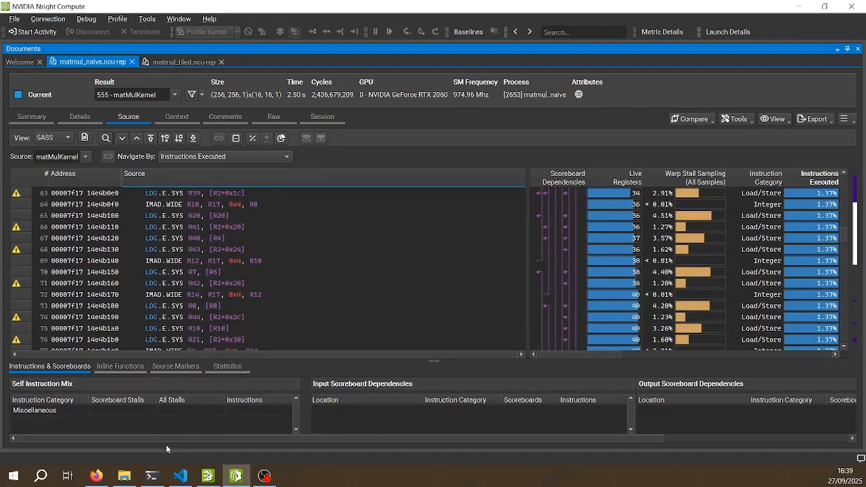
Relate the LDG loads to the multiplication loop of matmul.cu in VS Code and return to the naive report's Details page
click(179, 476)
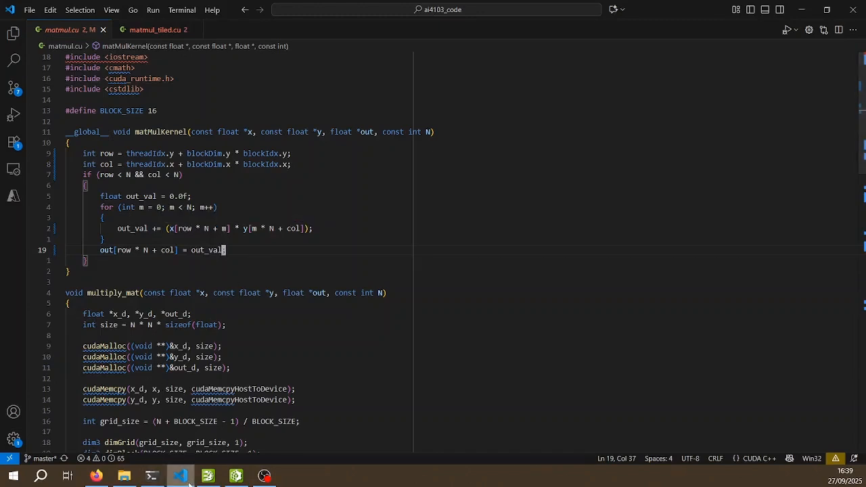
click(188, 482)
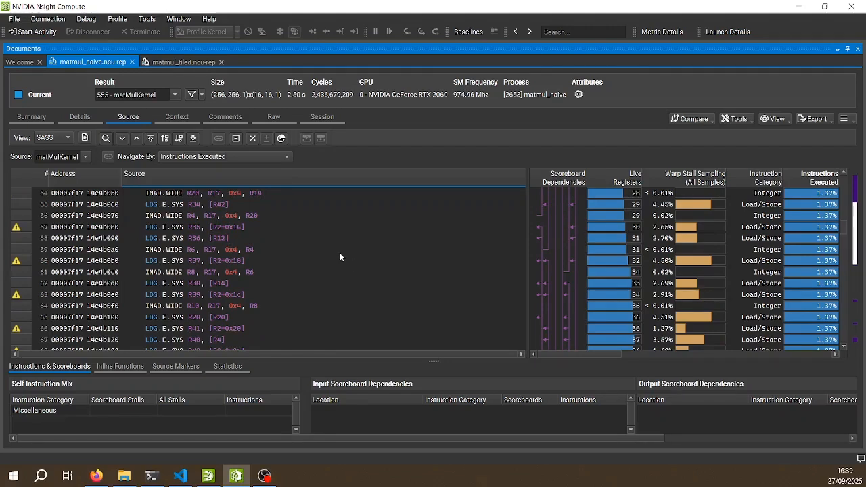
click(180, 475)
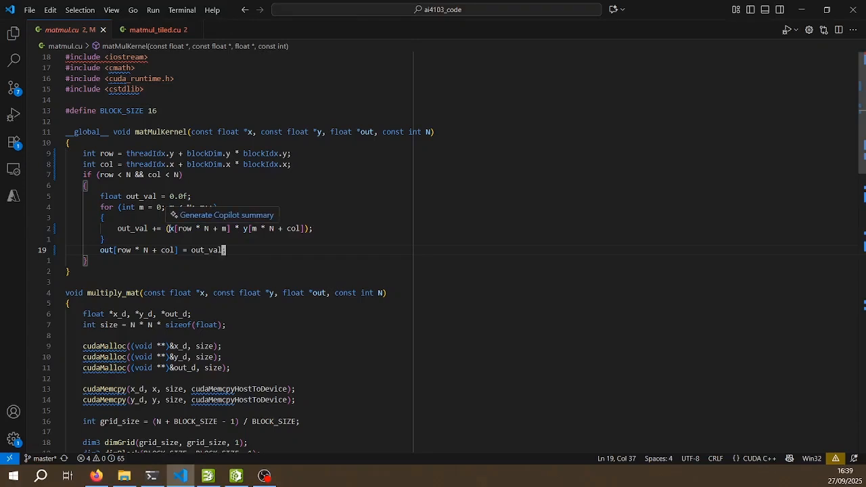
click(802, 8)
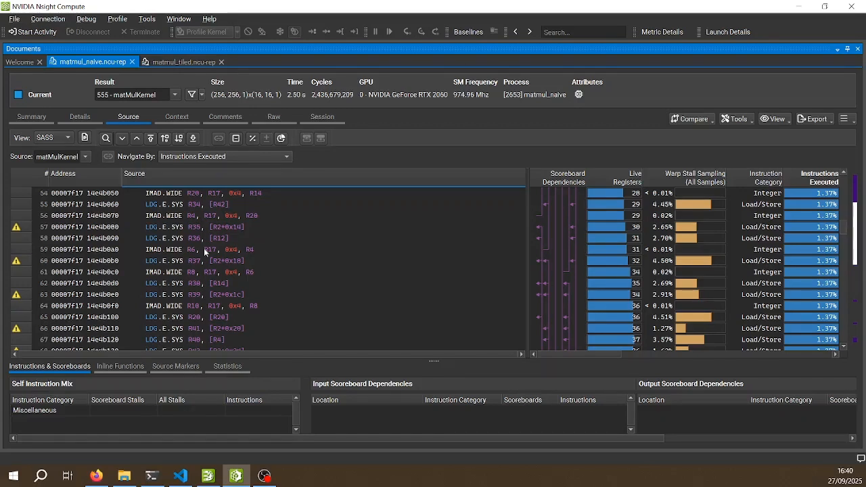
click(81, 116)
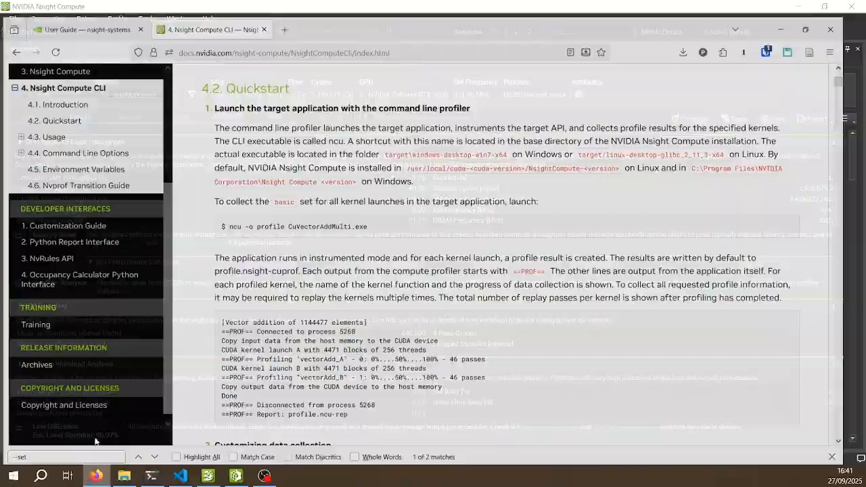
Switch to VS Code, open matmul_tiled.cu and review its shared-memory matMulKernel code
click(128, 453)
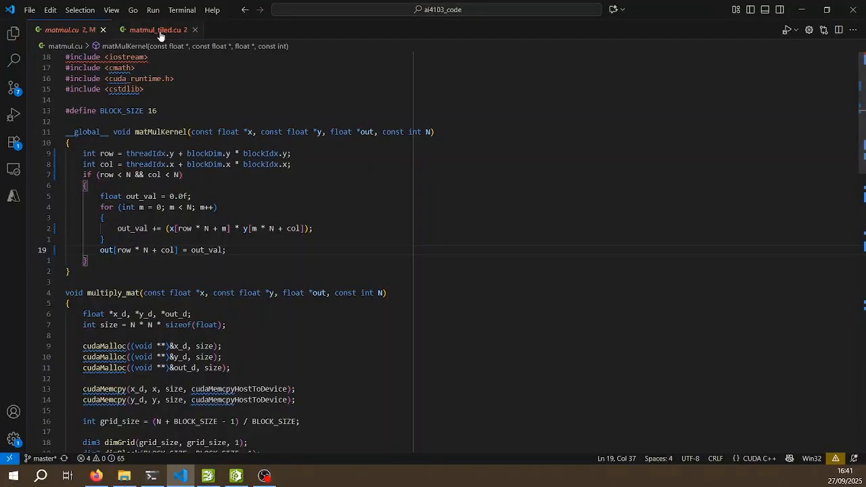
click(160, 30)
scroll(177, 90, up, 7)
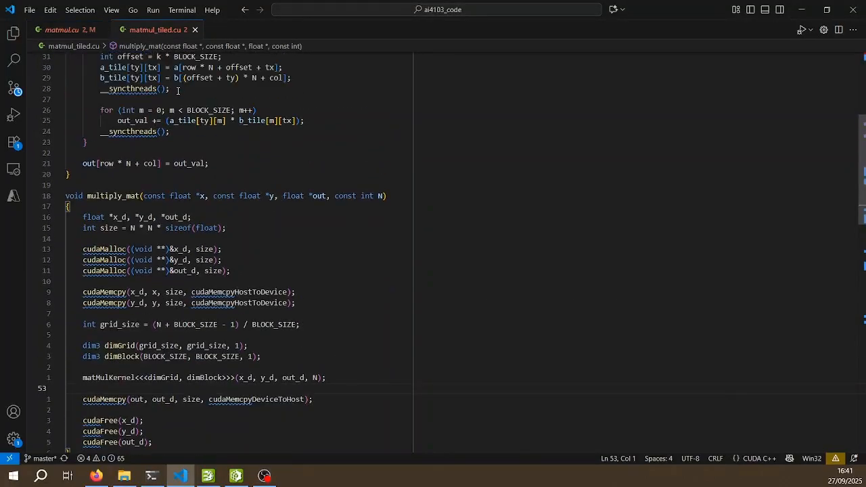
scroll(177, 90, up, 3)
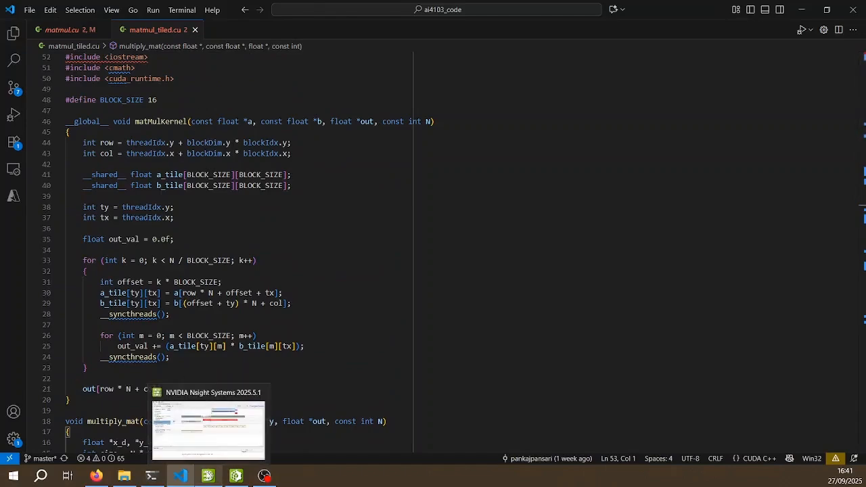
In Nsight Systems, expand the CUDA HW row of matmul_tiled_4096.nsys-rep and compare its matMulKernel timeline with the naive report
click(207, 476)
click(189, 33)
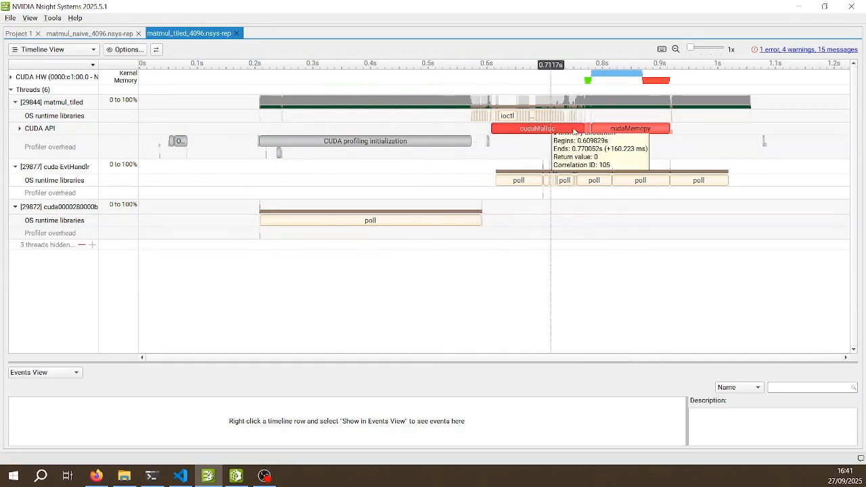
click(11, 76)
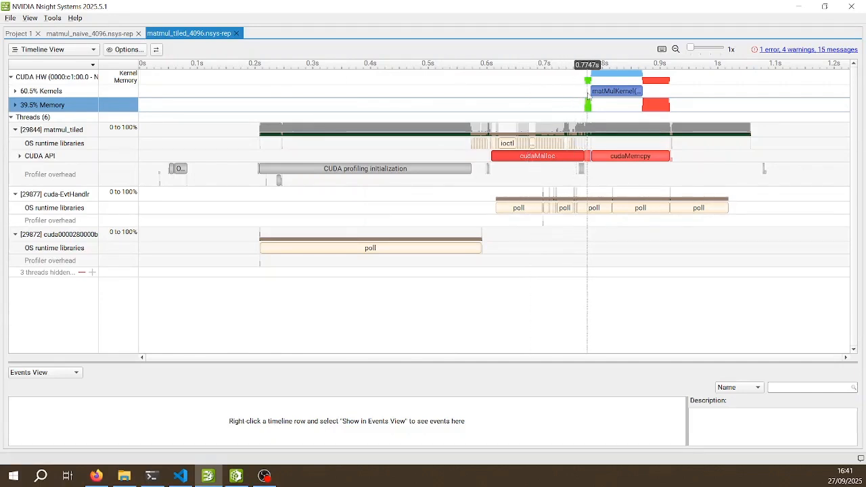
mouse_move(599, 98)
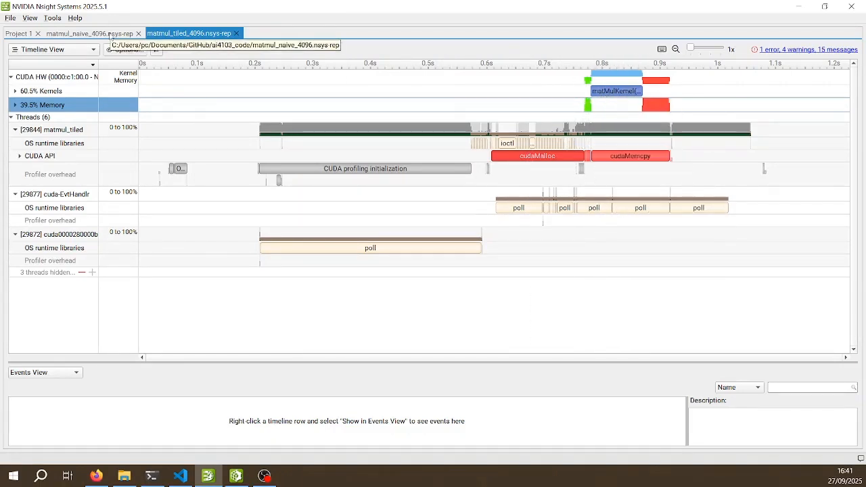
click(102, 33)
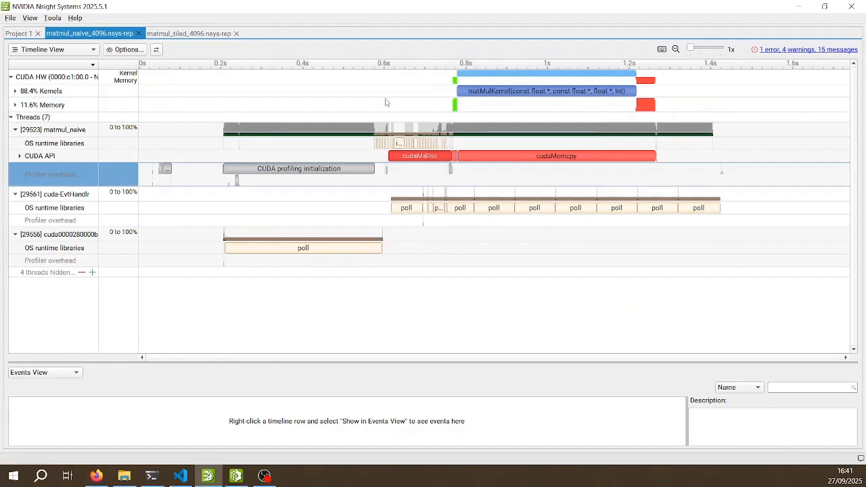
click(190, 33)
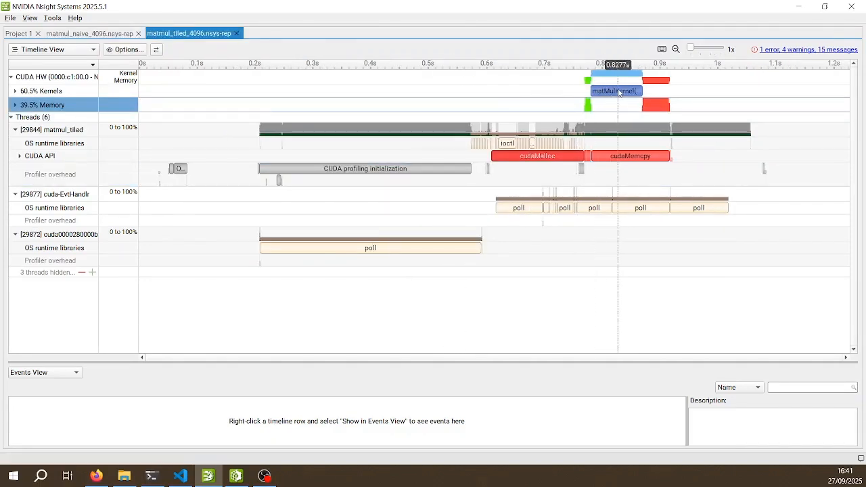
mouse_move(618, 92)
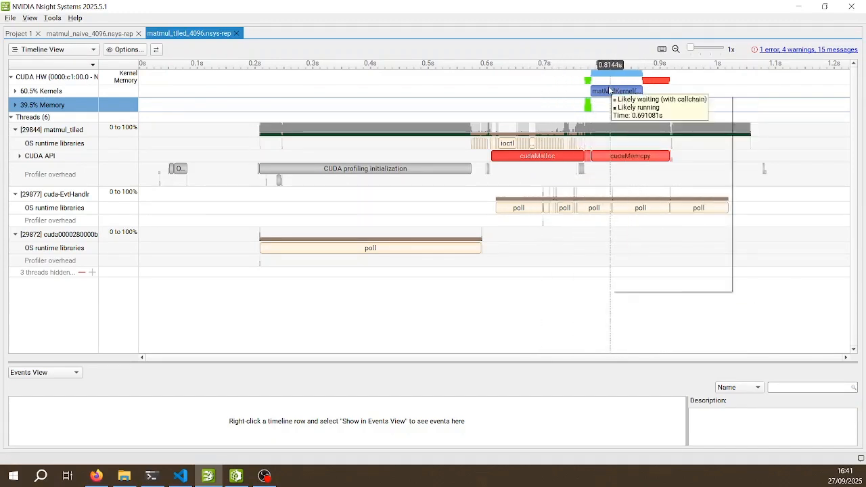
In Nsight Compute, open the Details page of matmul_tiled.ncu-rep and examine its throughput, scheduler statistics and Long Scoreboard stall analysis
click(236, 475)
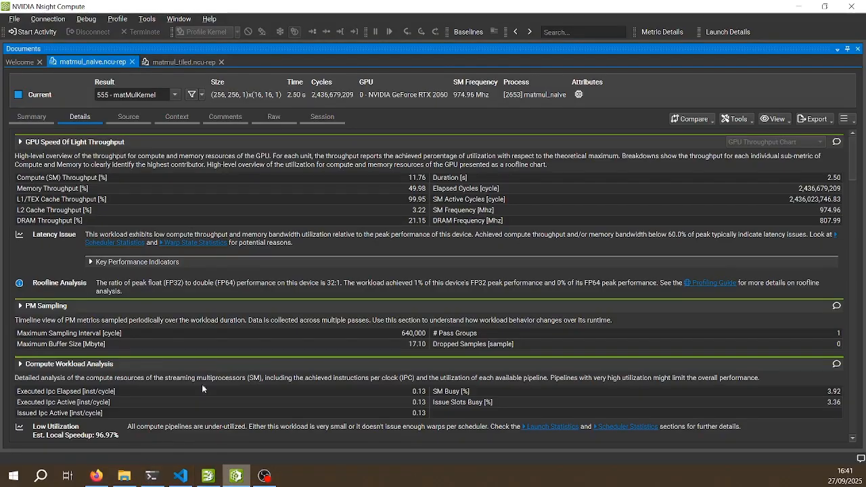
click(162, 61)
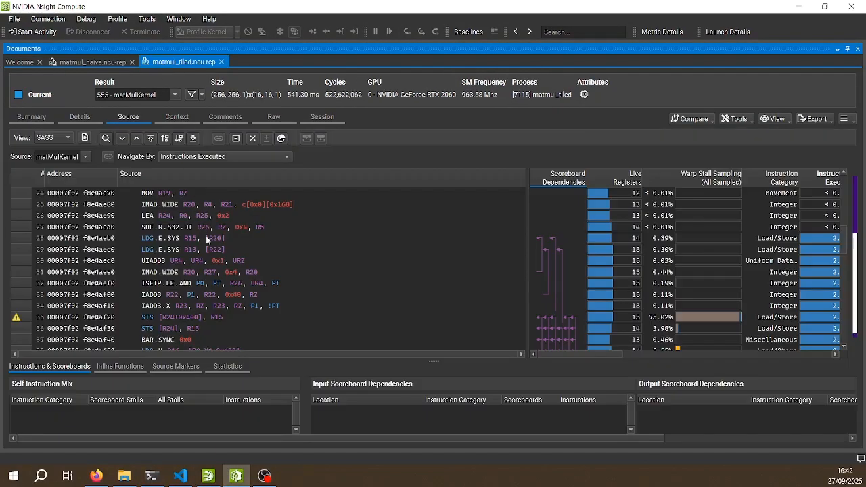
click(83, 117)
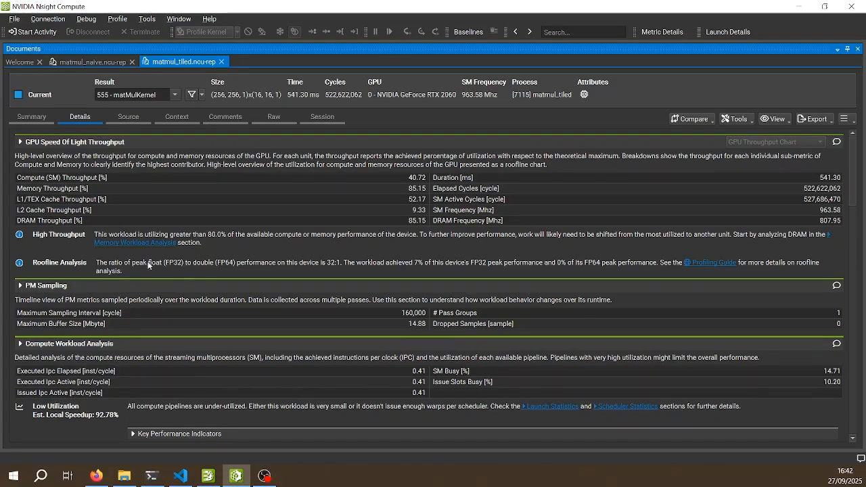
scroll(187, 270, down, 3)
scroll(188, 270, down, 3)
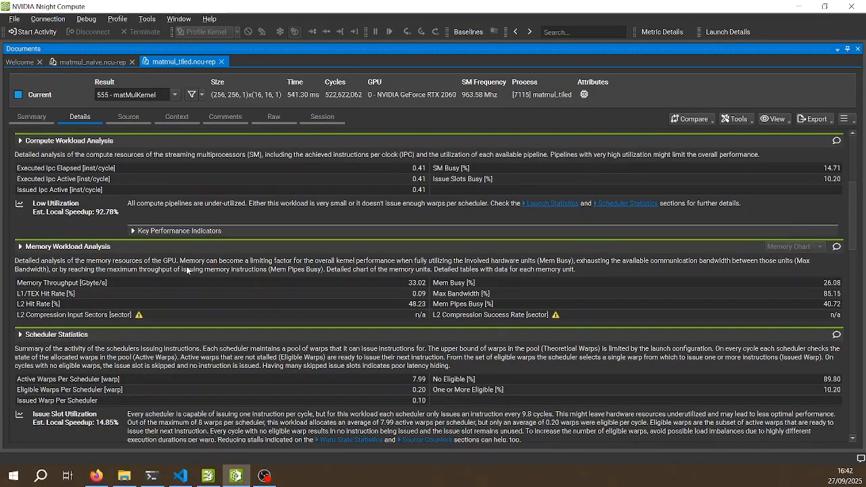
scroll(187, 270, down, 4)
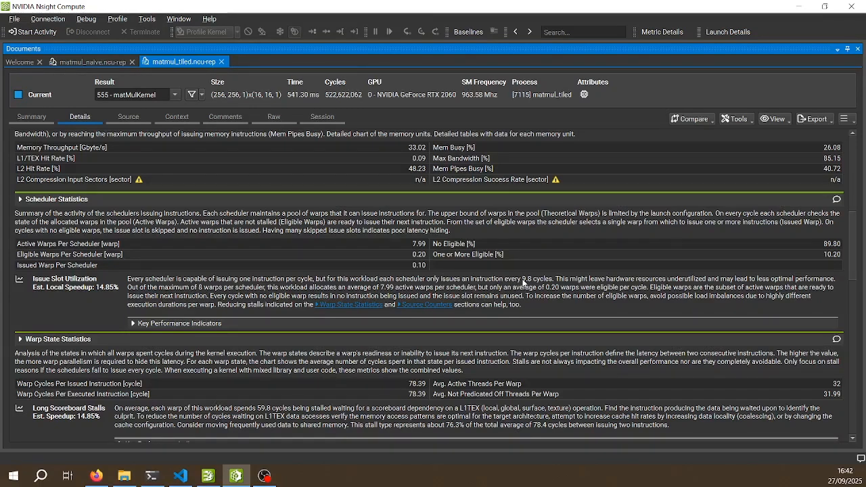
scroll(507, 283, down, 1)
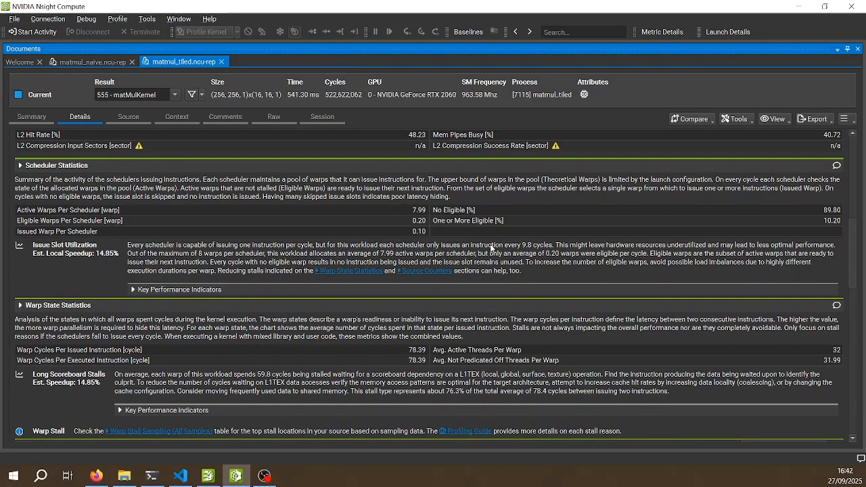
scroll(338, 291, down, 2)
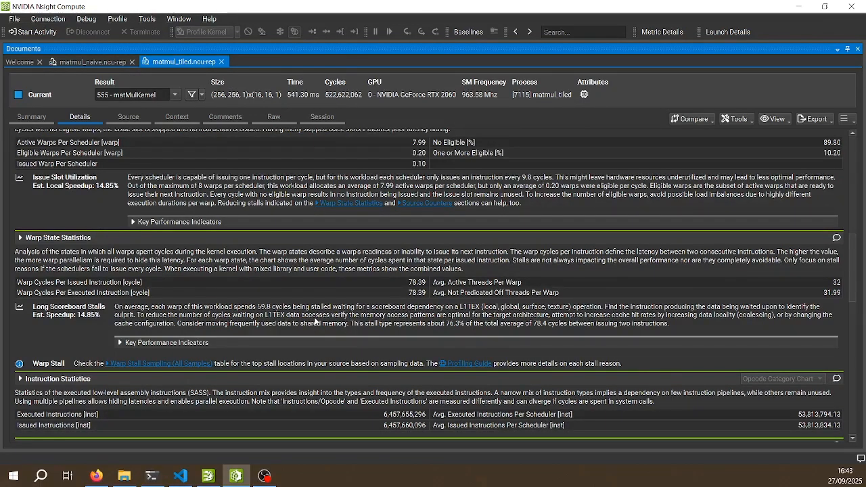
scroll(315, 324, down, 1)
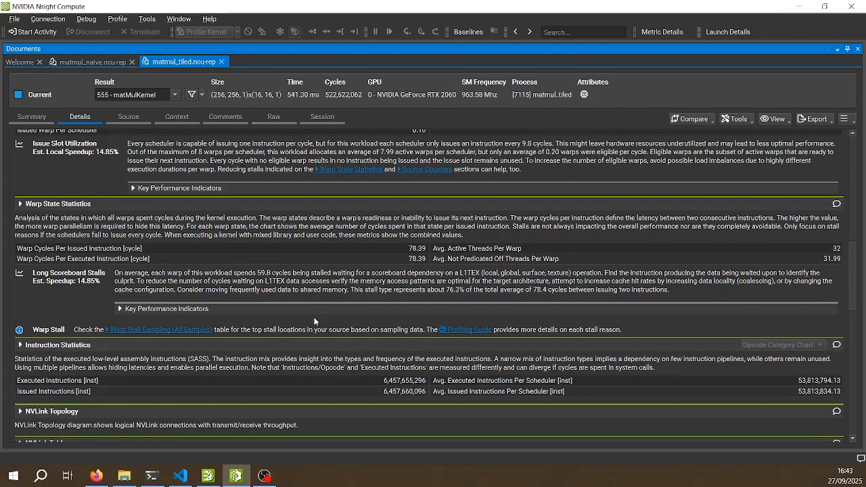
Open the tiled report's Source page and examine the warp stall sampling of the STS and LDS instructions in the SASS listing
click(128, 117)
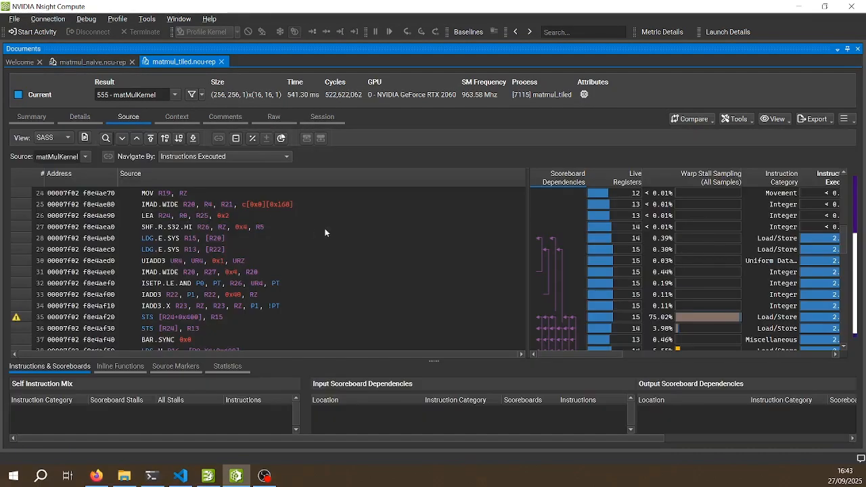
scroll(629, 251, down, 3)
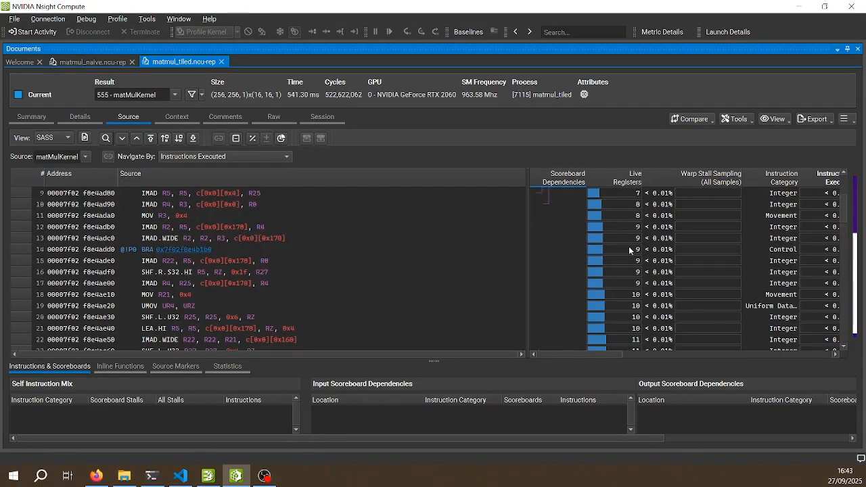
scroll(466, 222, up, 3)
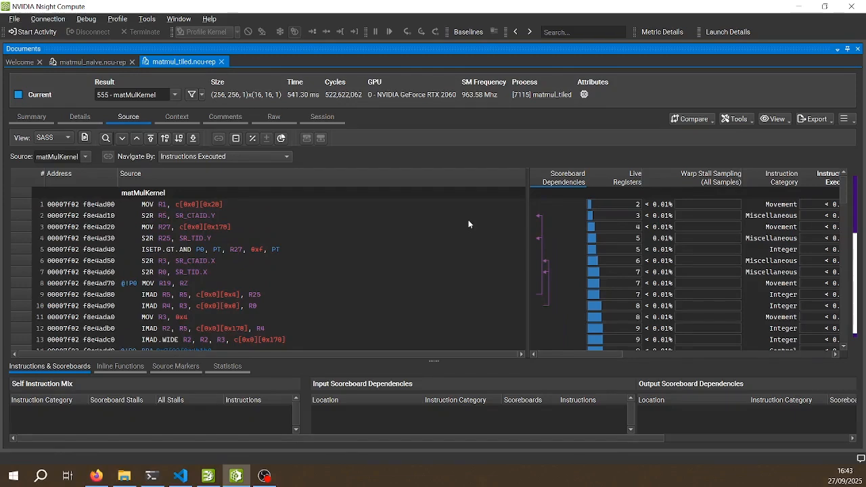
scroll(710, 212, down, 12)
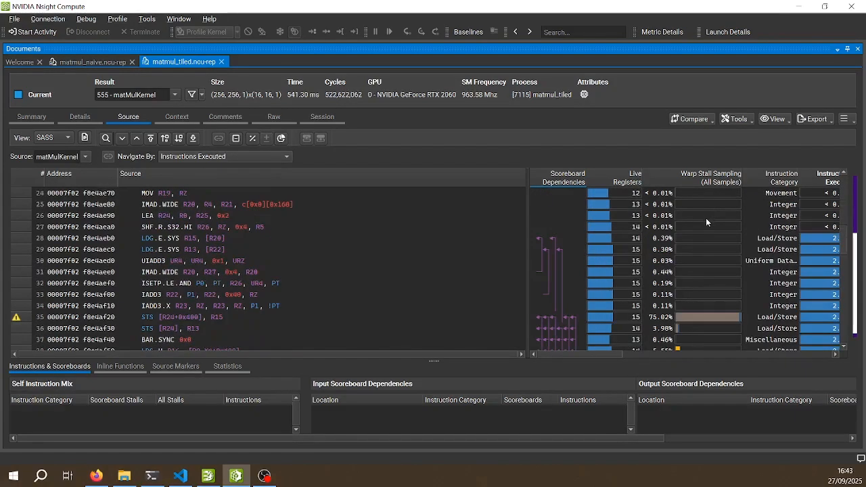
scroll(680, 233, down, 8)
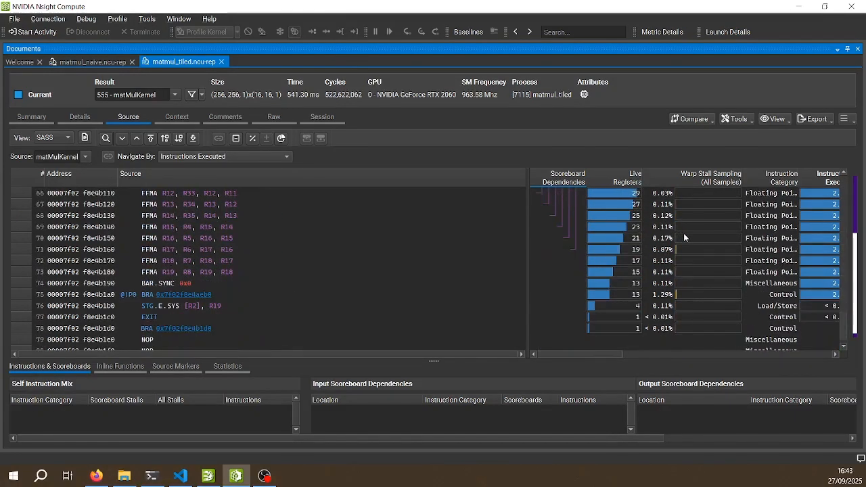
scroll(684, 232, up, 5)
scroll(685, 234, up, 3)
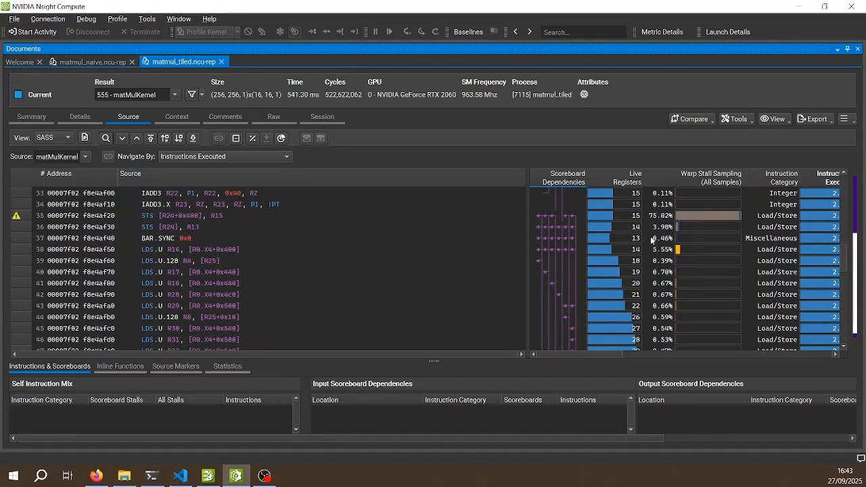
Relate the STS stalls to the a_tile and b_tile loads of matmul_tiled.cu in VS Code and return to Nsight Compute
click(187, 477)
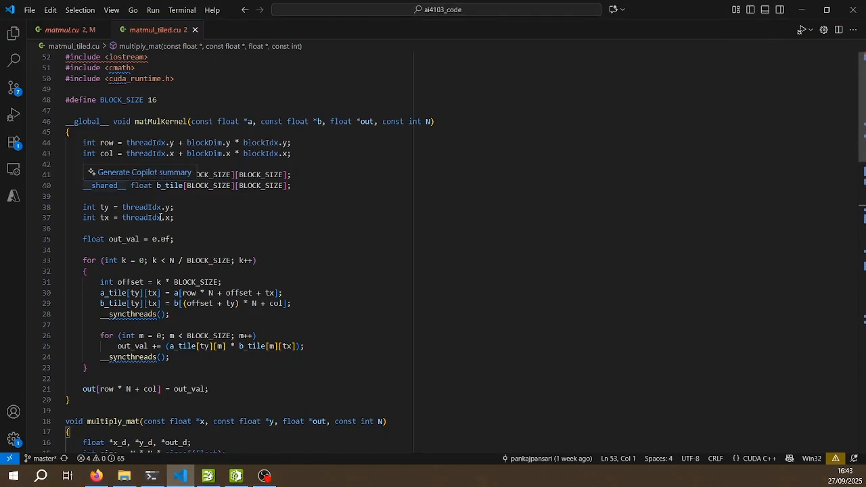
scroll(175, 236, down, 2)
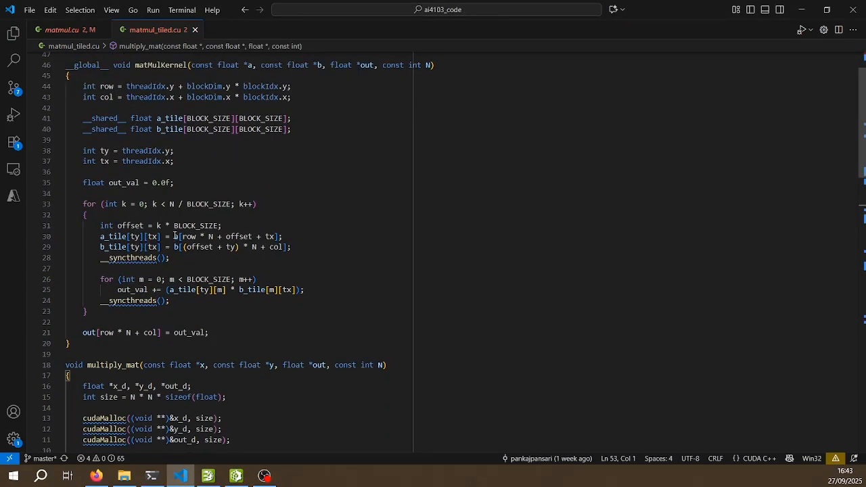
click(129, 237)
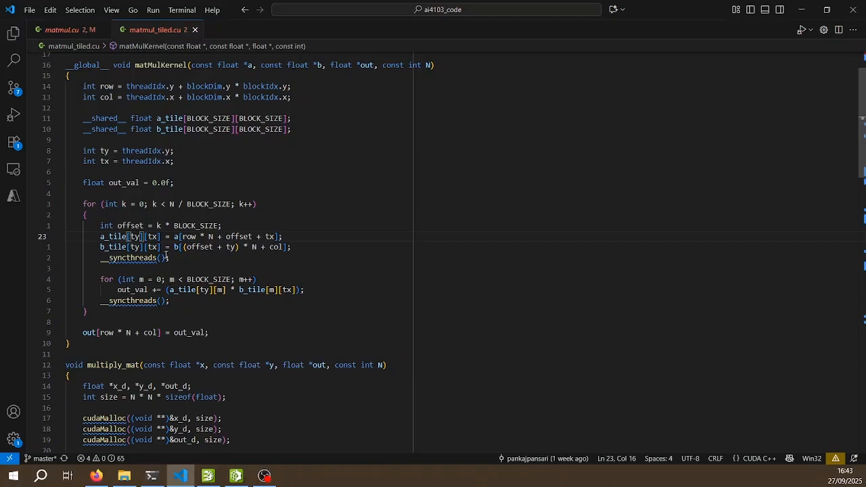
key(alt+Tab)
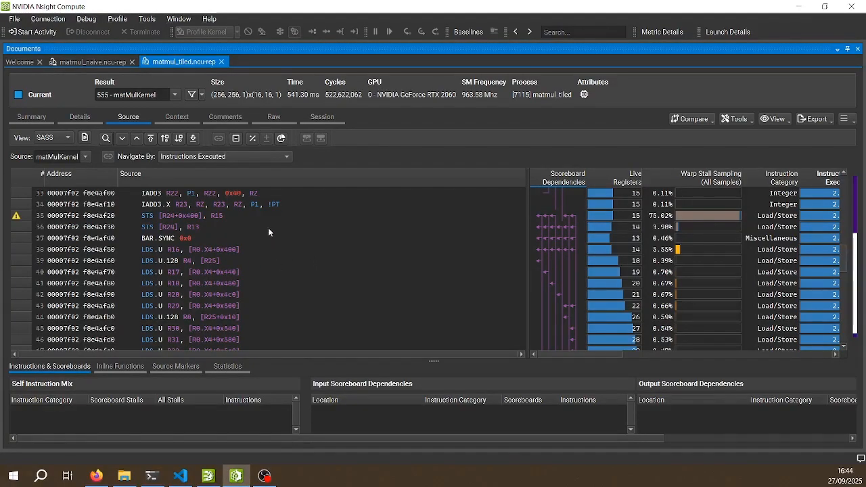